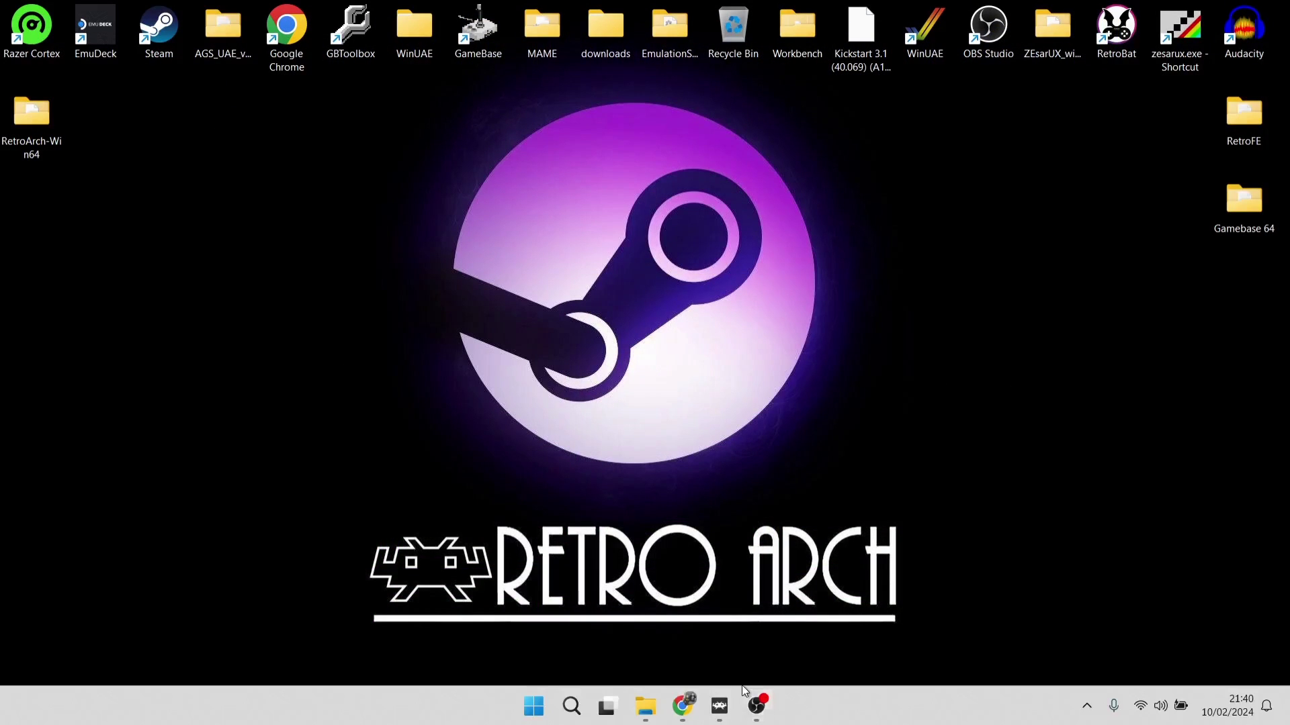
Switch to RetroArch and look through its main sections down to the nes playlist.
left_click(721, 705)
key("Up")
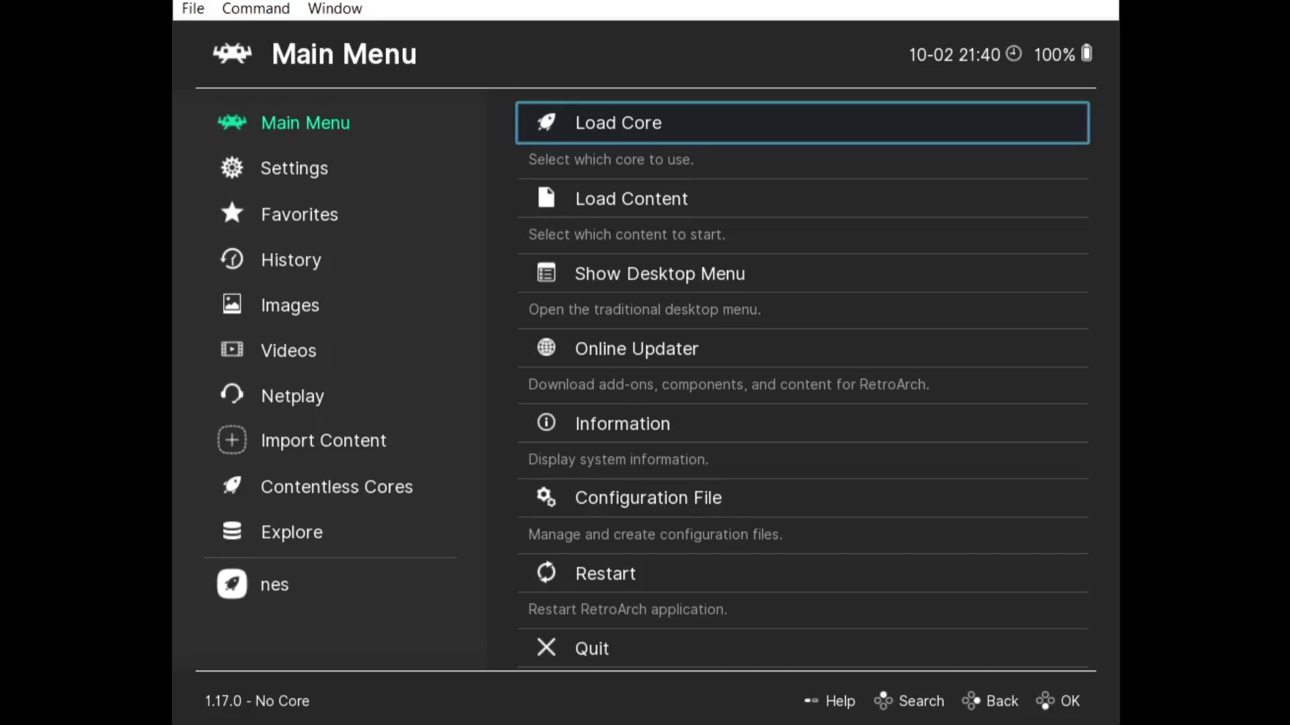
key("Up")
key("Left")
key("Down")
key("Down")
key("Down")
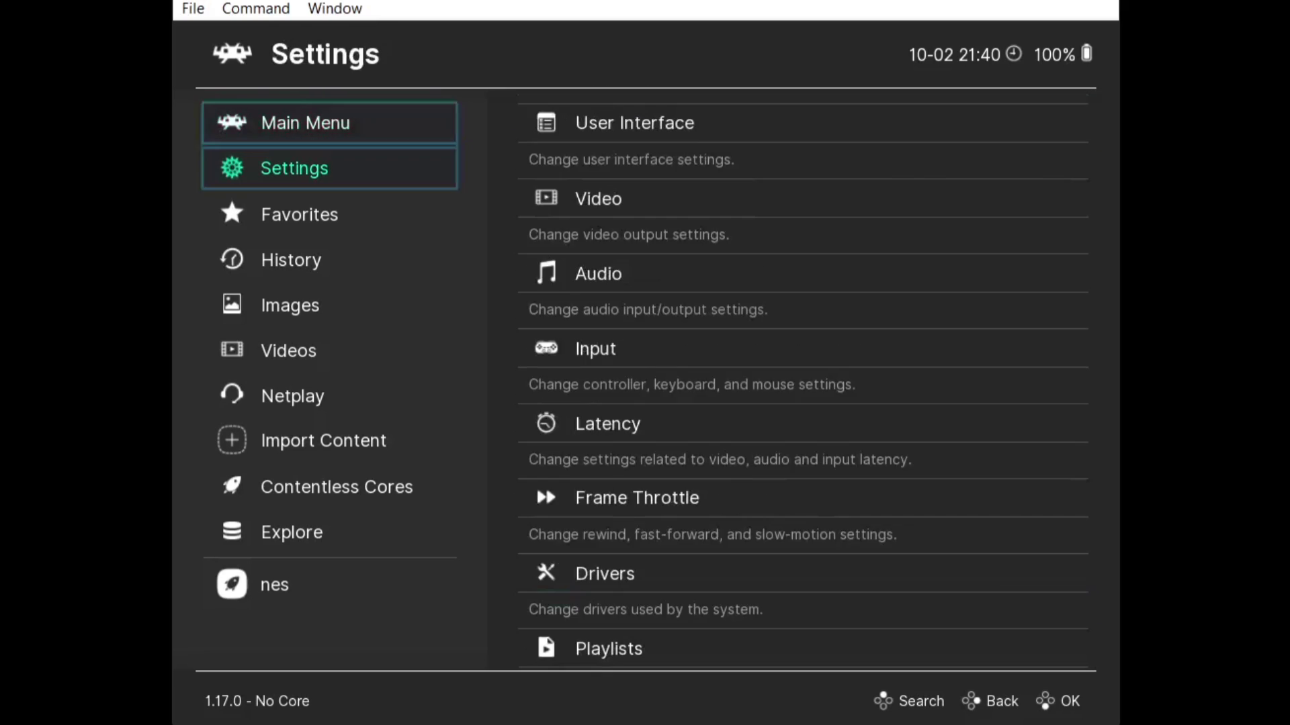
key("Down")
key("Down")
key("Down")
key("Down")
key("Down")
key("Down")
key("Down")
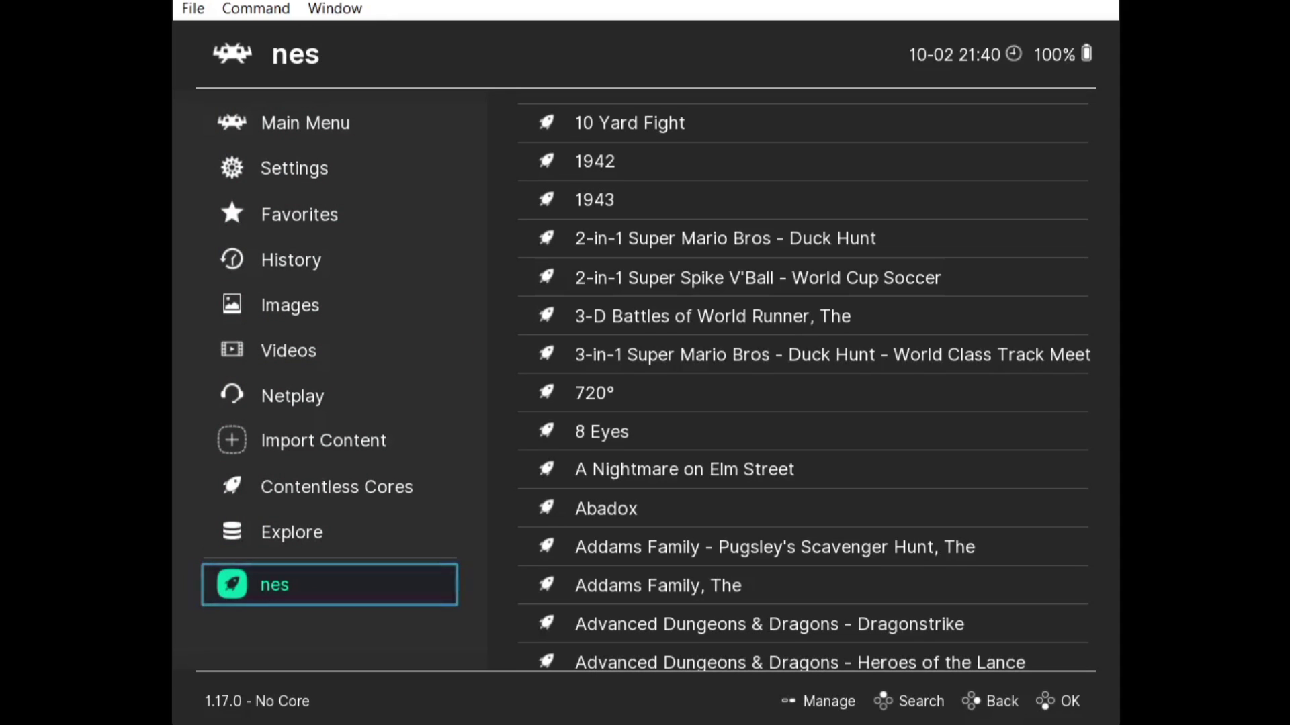
Return to the Main Menu section and open the Online Updater.
key("Up")
key("Up")
key("Up")
key("Up")
key("Up")
key("Up")
key("Up")
key("Up")
key("Up")
key("Up")
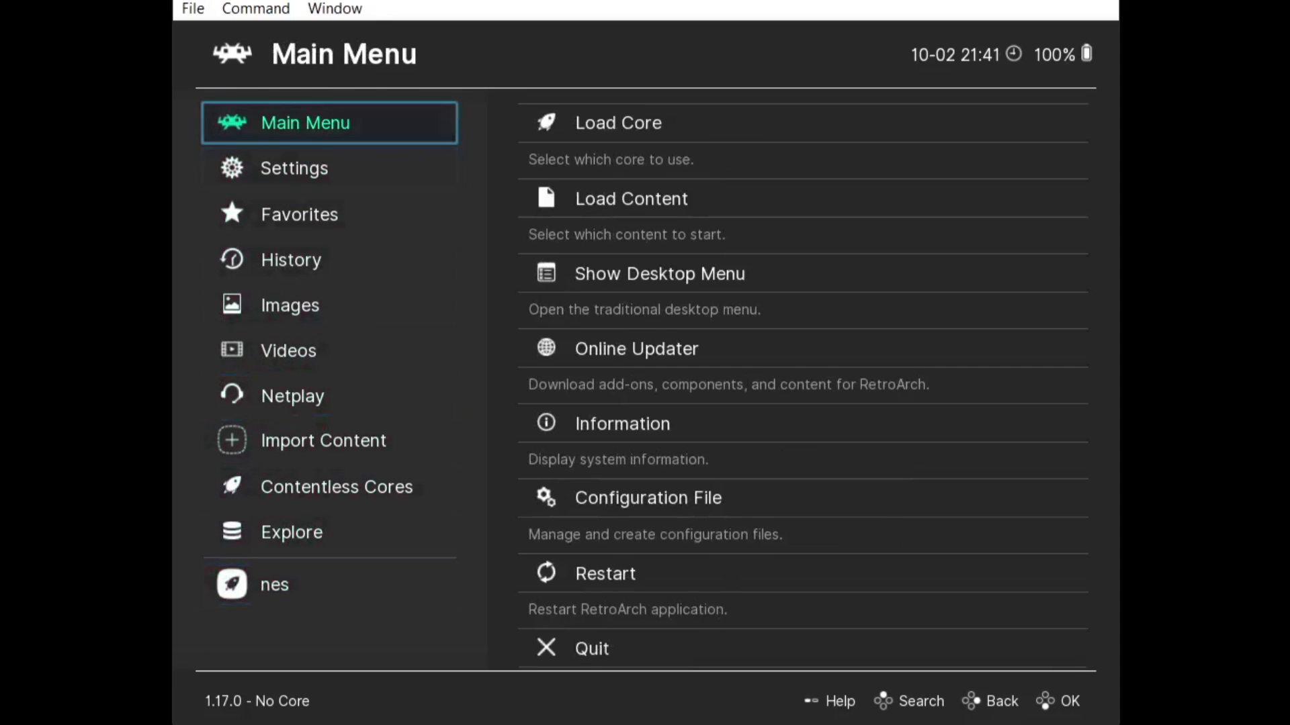
key("Right")
key("Down")
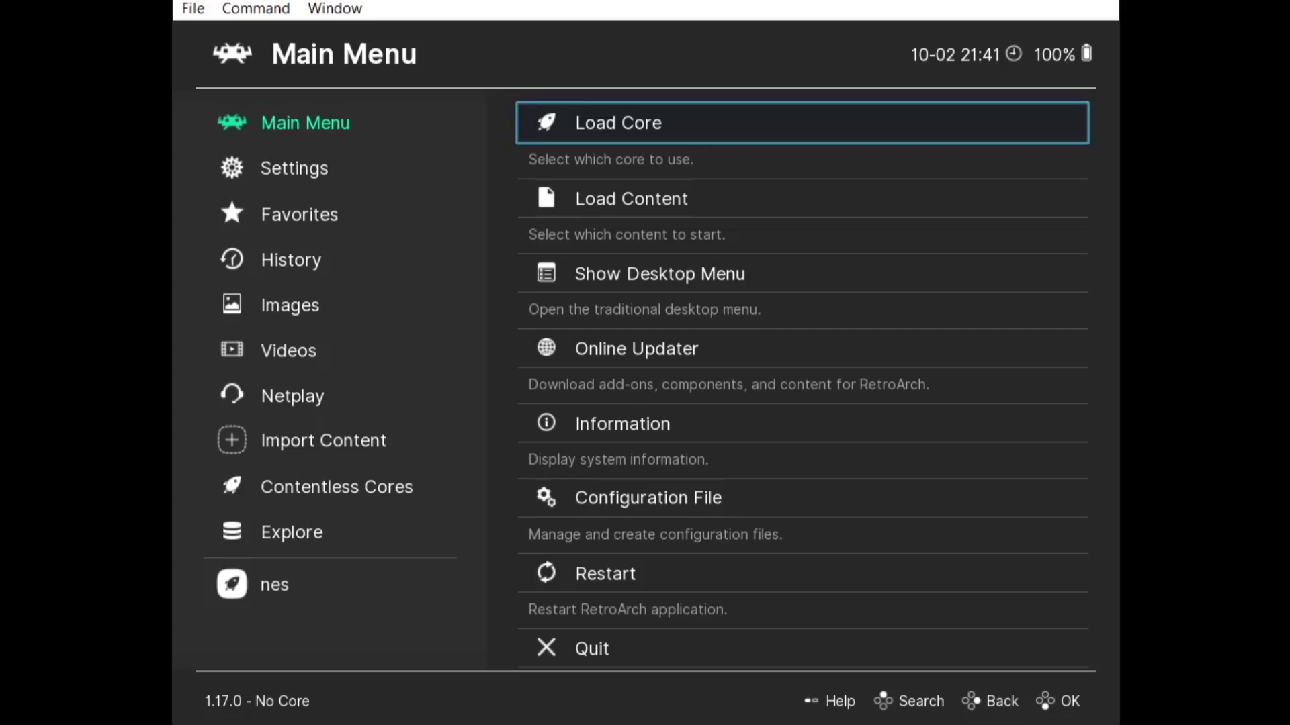
key("Down")
key("Down")
key("Down")
key("Left")
key("Right")
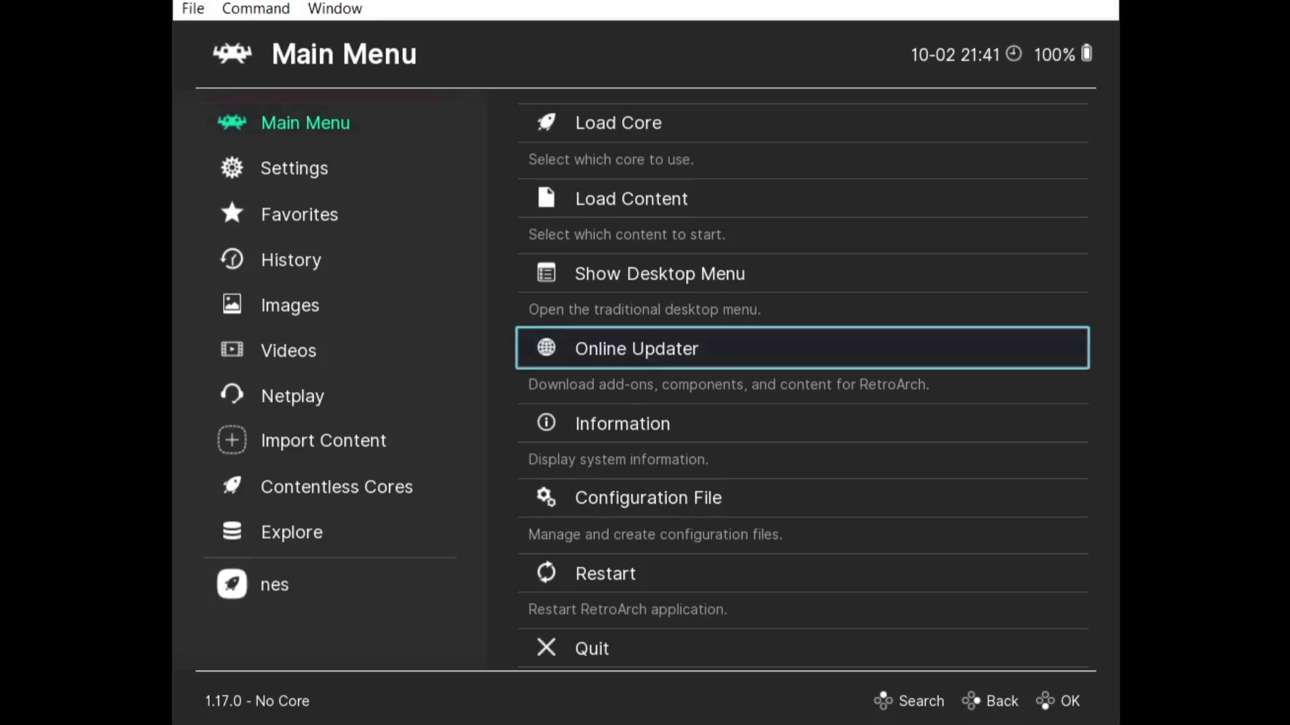
key("Return")
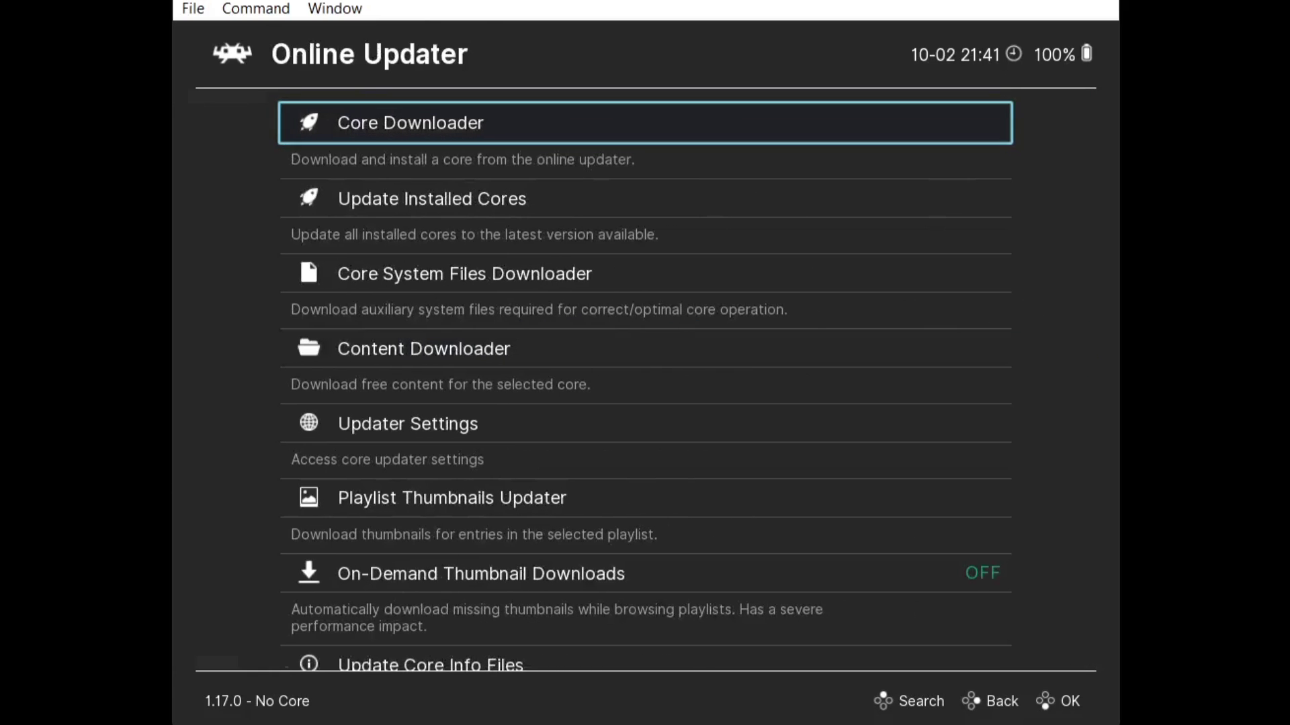
Run Update Cheats to download the cheat files.
key("Down")
key("Down")
key("Down")
key("Down")
key("Down")
key("Down")
key("Down")
key("Down")
key("Down")
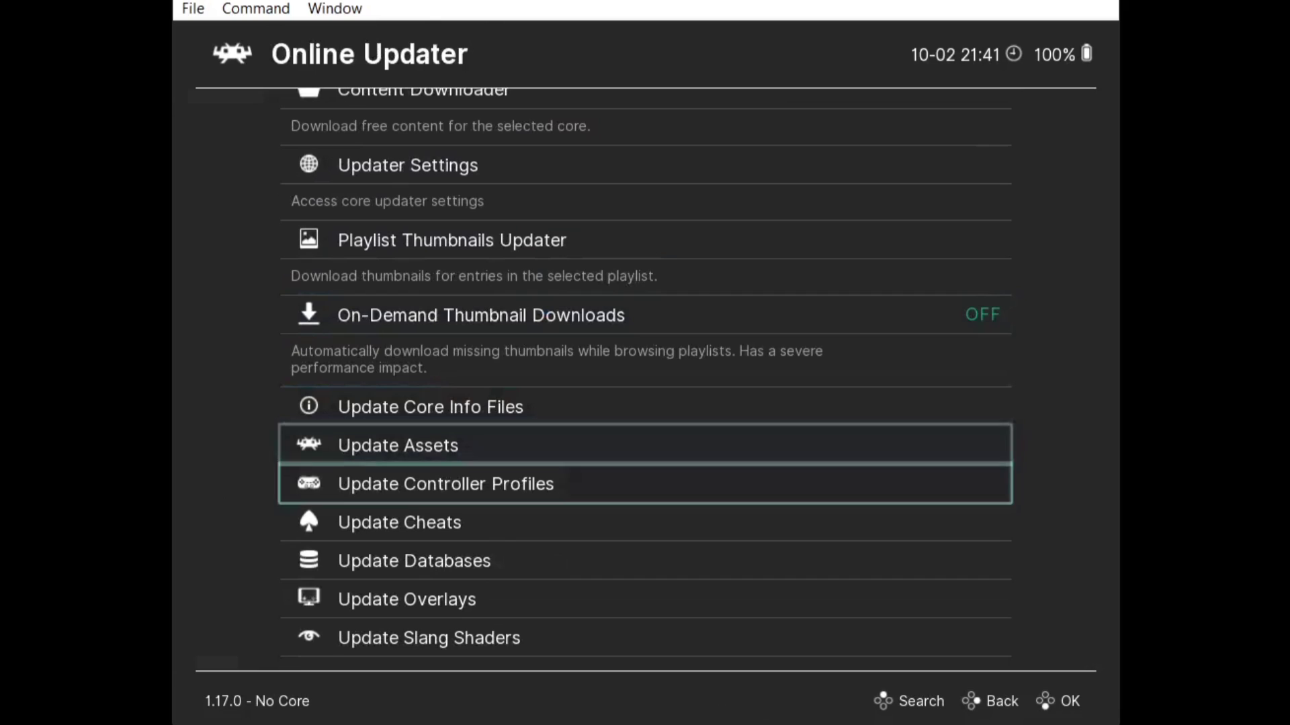
key("Down")
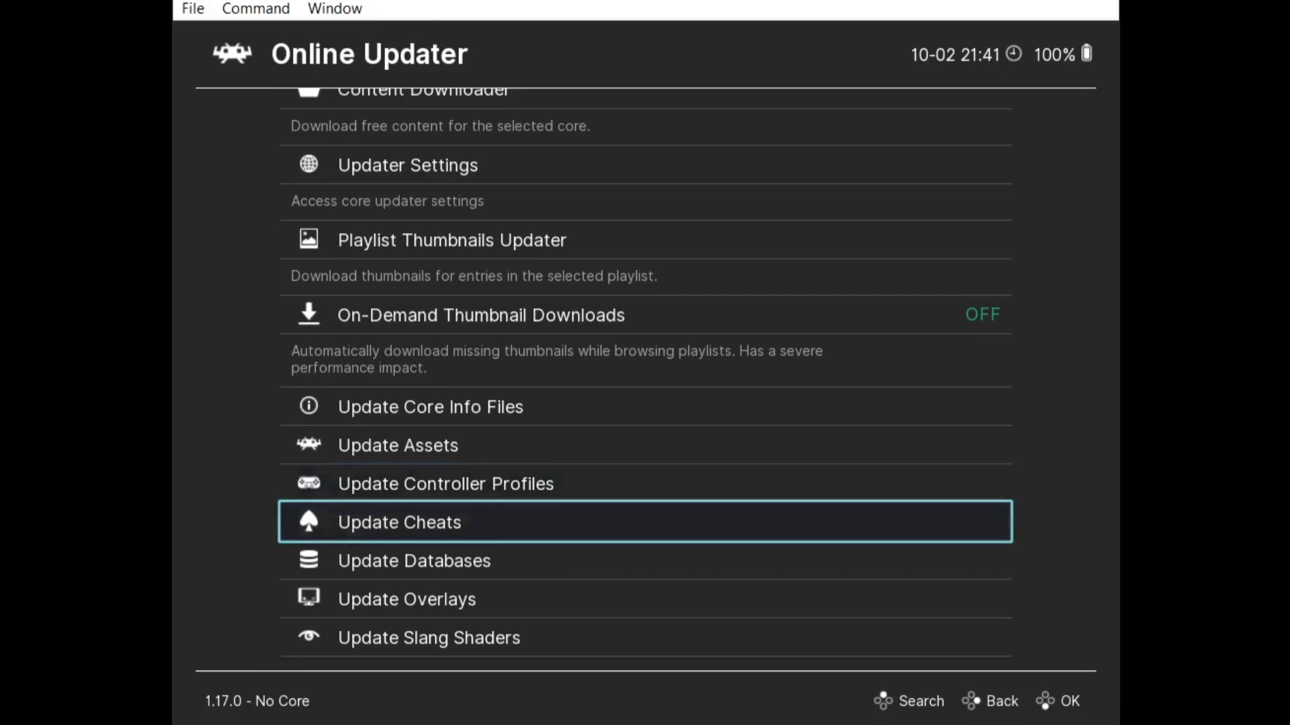
key("Return")
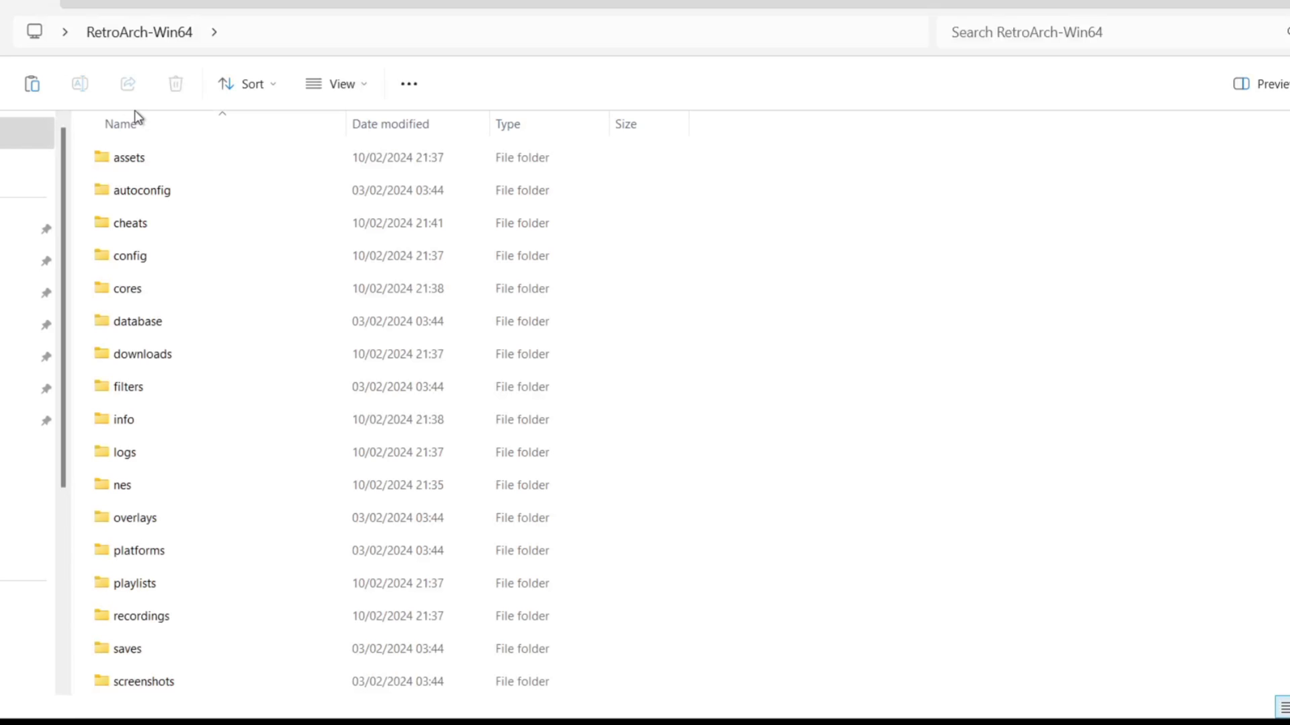
In File Explorer, open the cheats folder inside RetroArch-Win64 and look through its console folders.
mouse_move(206, 229)
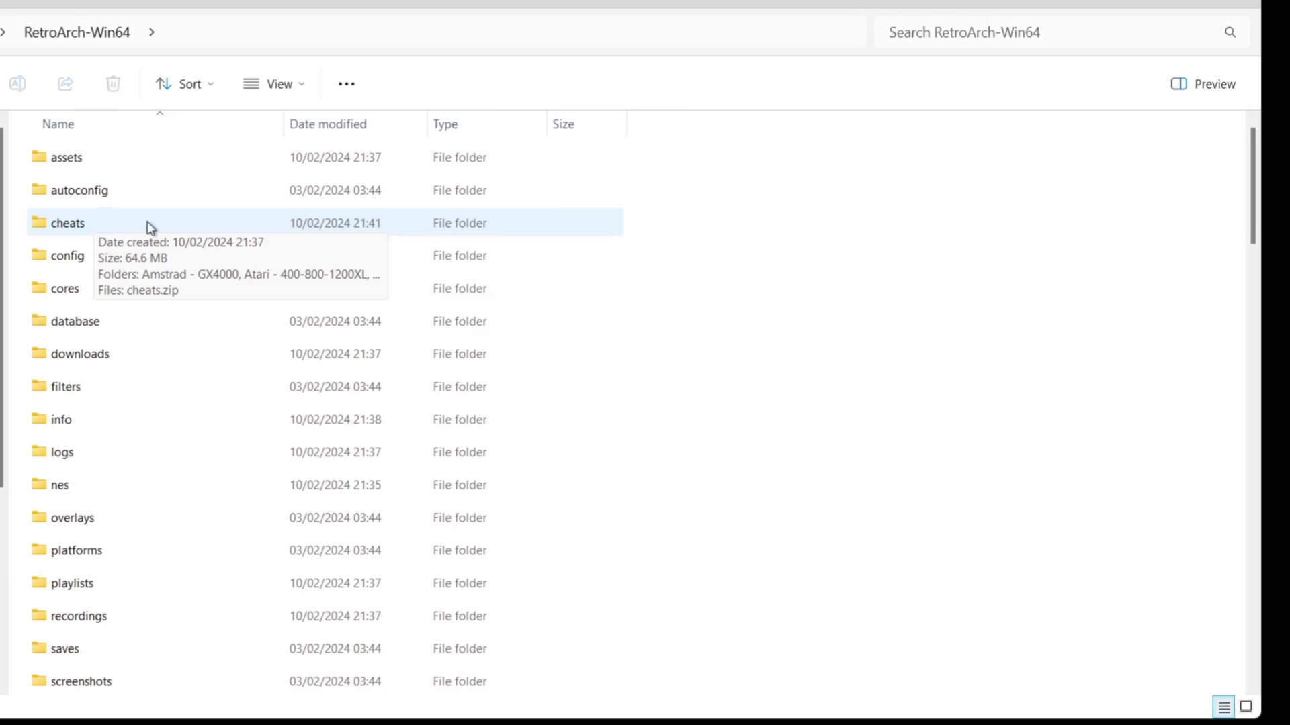
double_click(148, 222)
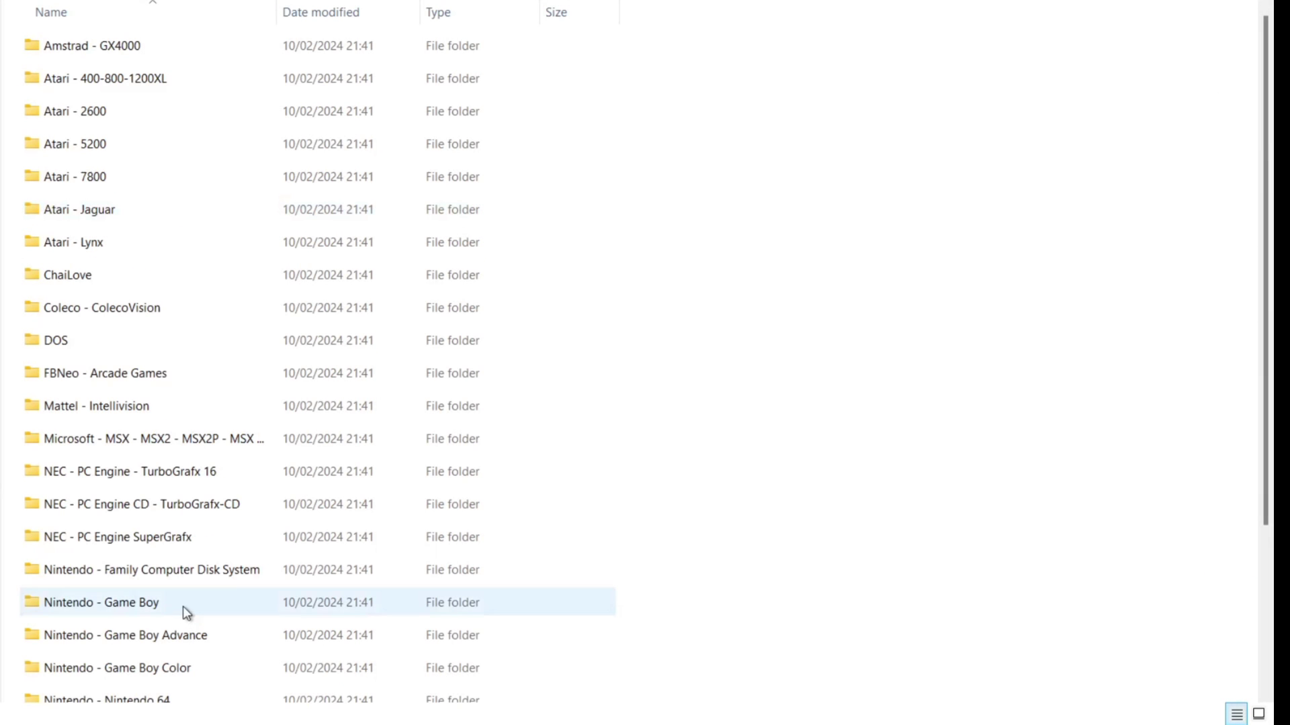
scroll(1272, 222, "down", 2)
left_click_drag(1272, 222, 1272, 276)
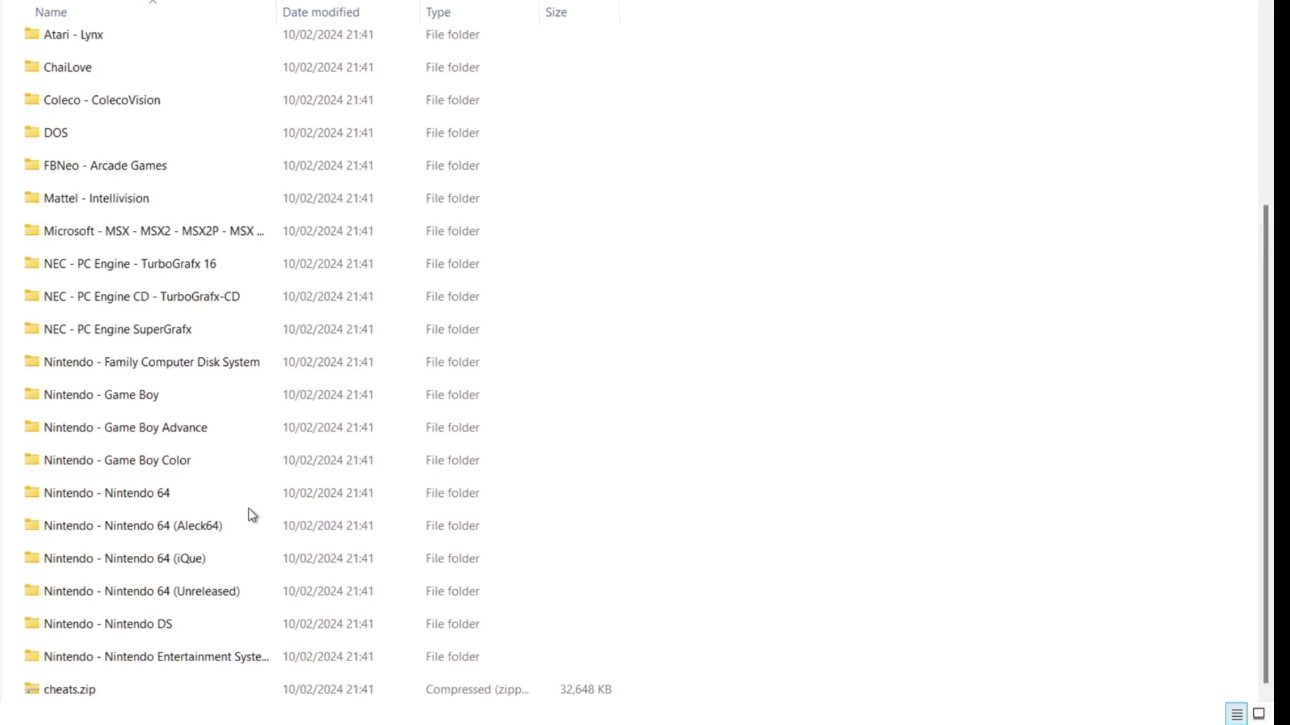
Open the Nintendo - Nintendo Entertainment System folder, look through its .cht files and go back.
left_click(154, 658)
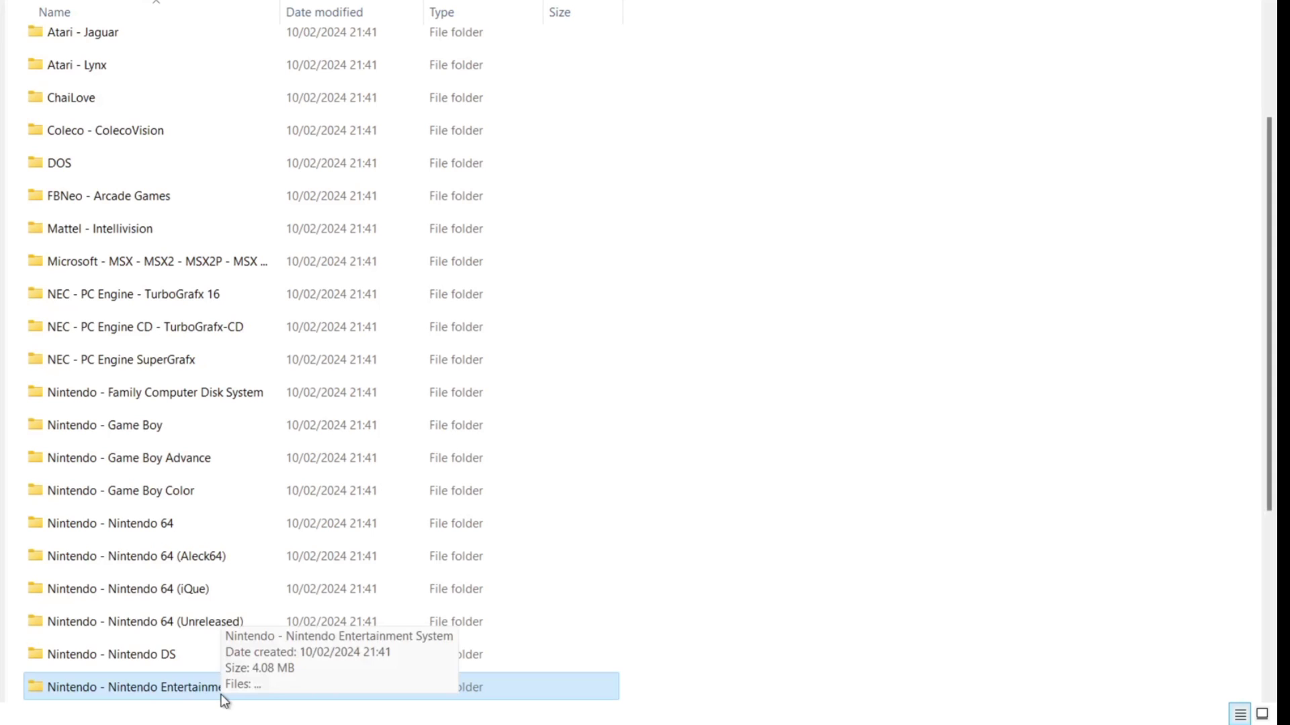
double_click(189, 683)
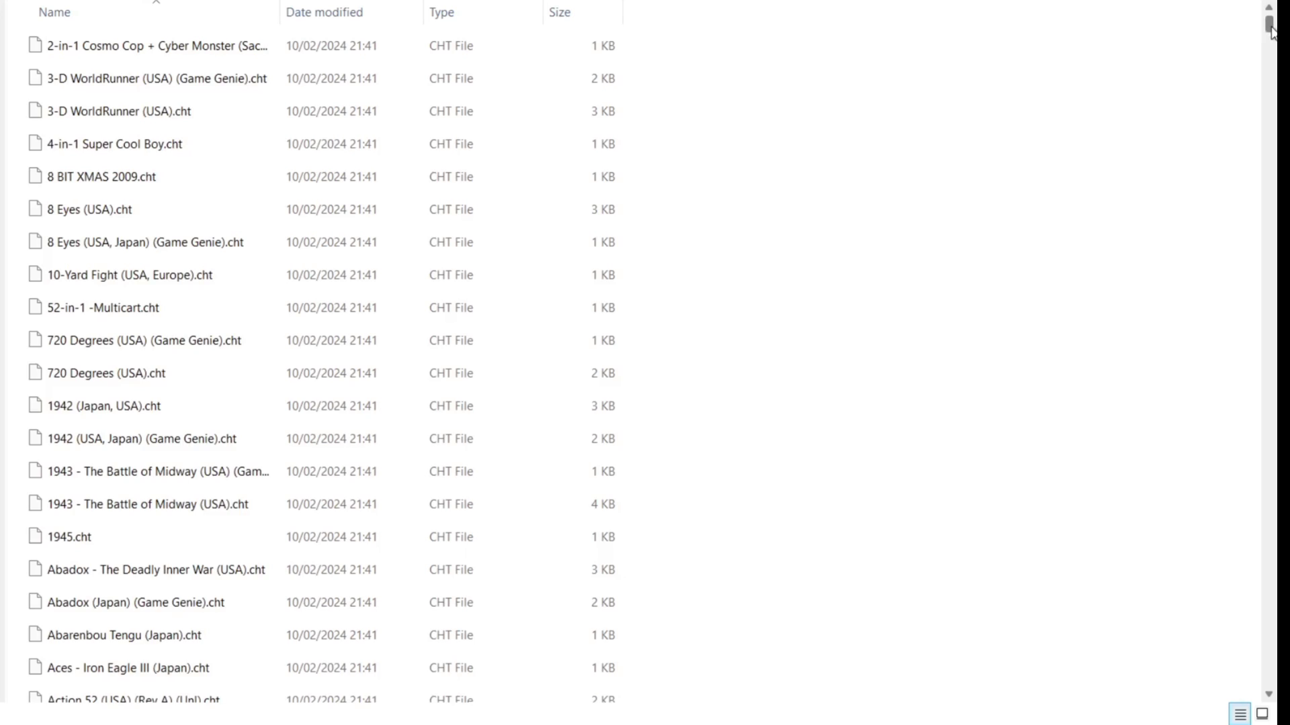
left_click_drag(1272, 32, 1272, 96)
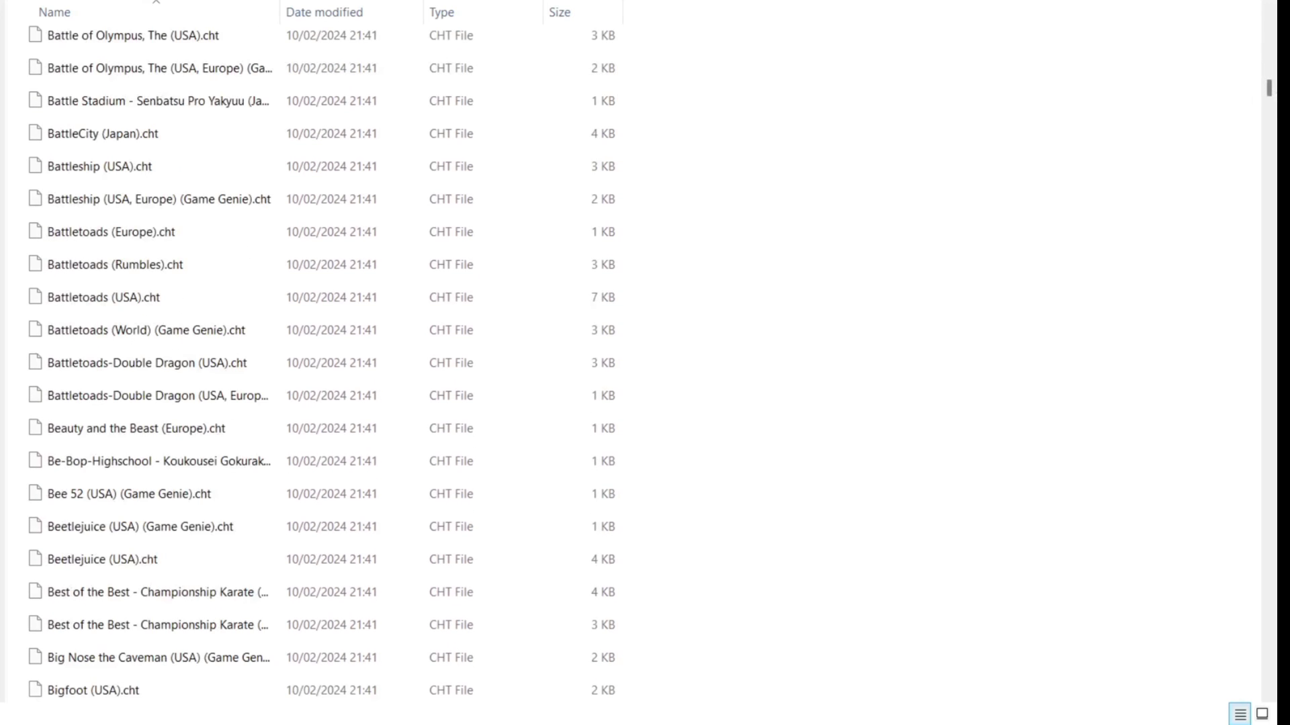
key("alt+Left")
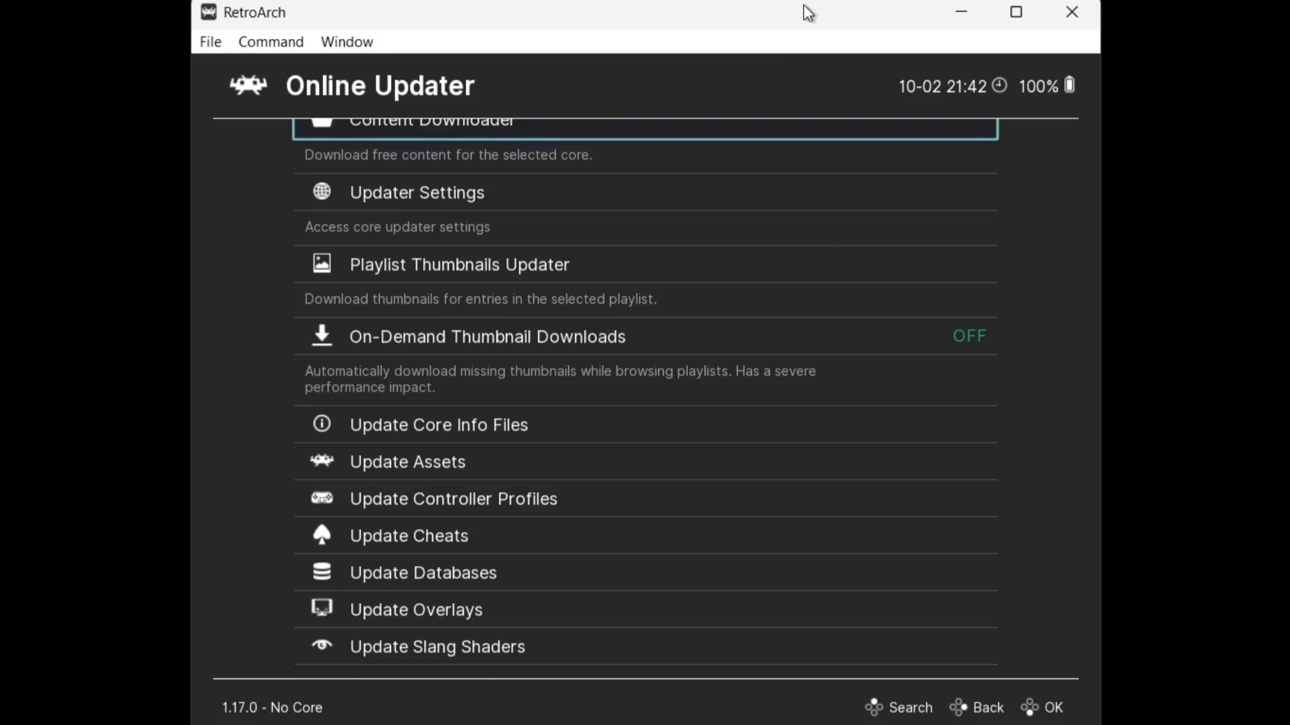
Switch to RetroArch, leave the Online Updater and select the nes playlist.
key("BackSpace")
key("Left")
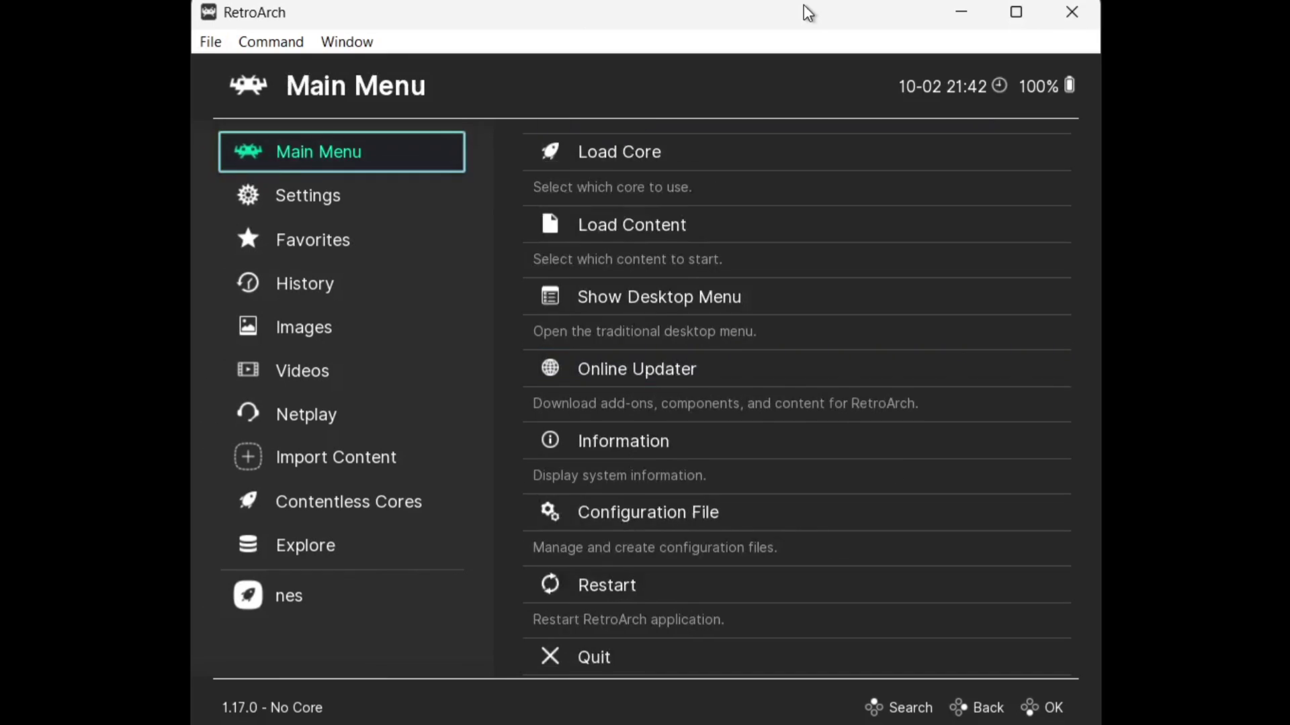
key("Down")
key("Down")
key("Down")
key("Down")
key("Down")
key("Down")
key("Down")
key("Down")
key("Down")
key("Down")
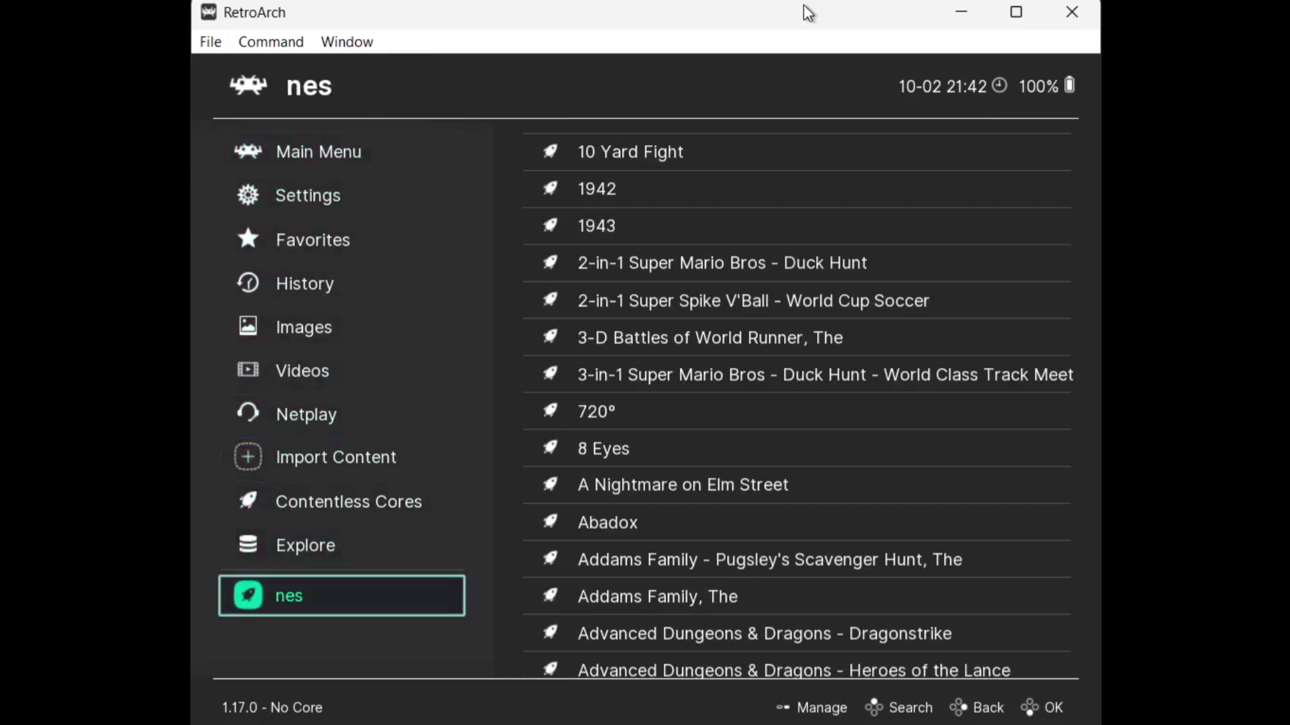
Find Teenage Mutant Ninja Turtles in the nes playlist and run the game.
key("Right")
key("Down")
key("Down")
key("Down")
key("Down")
key("Down")
key("Down")
key("Down")
key("Down")
key("Down")
key("Down")
key("Down")
key("Down")
key("Down")
key("Down")
key("Down")
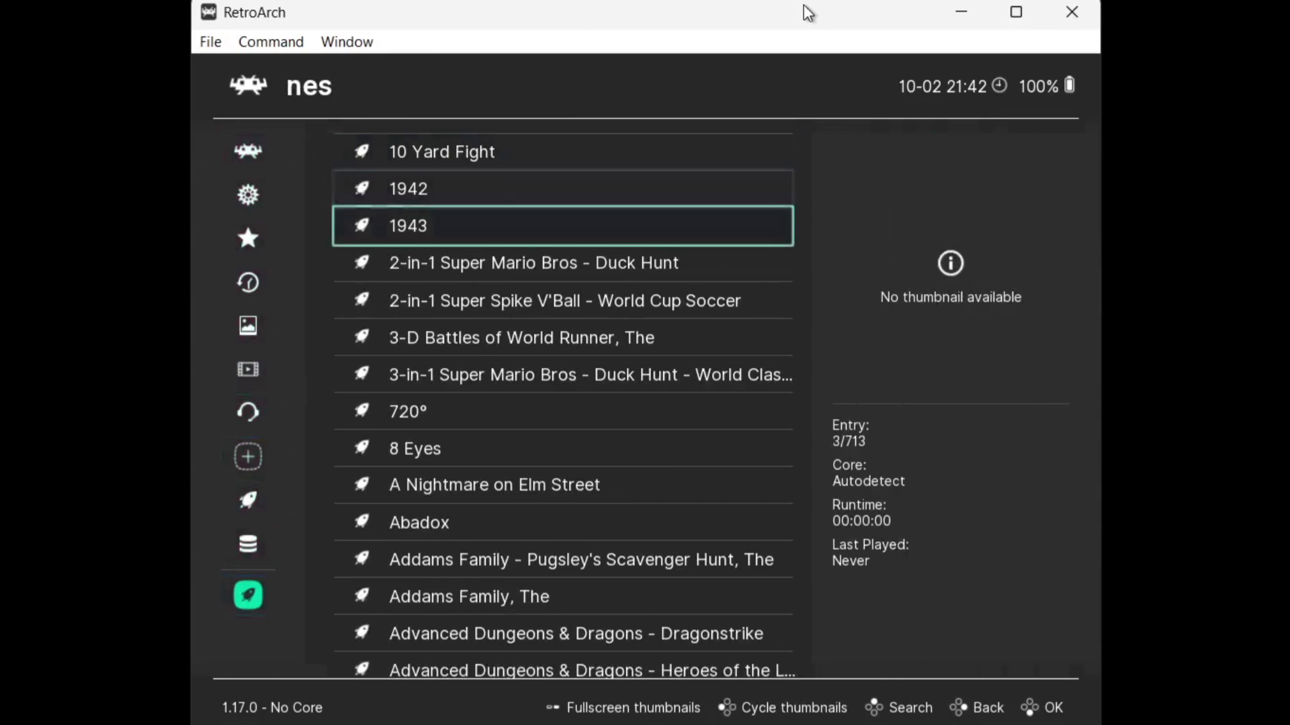
key("Down")
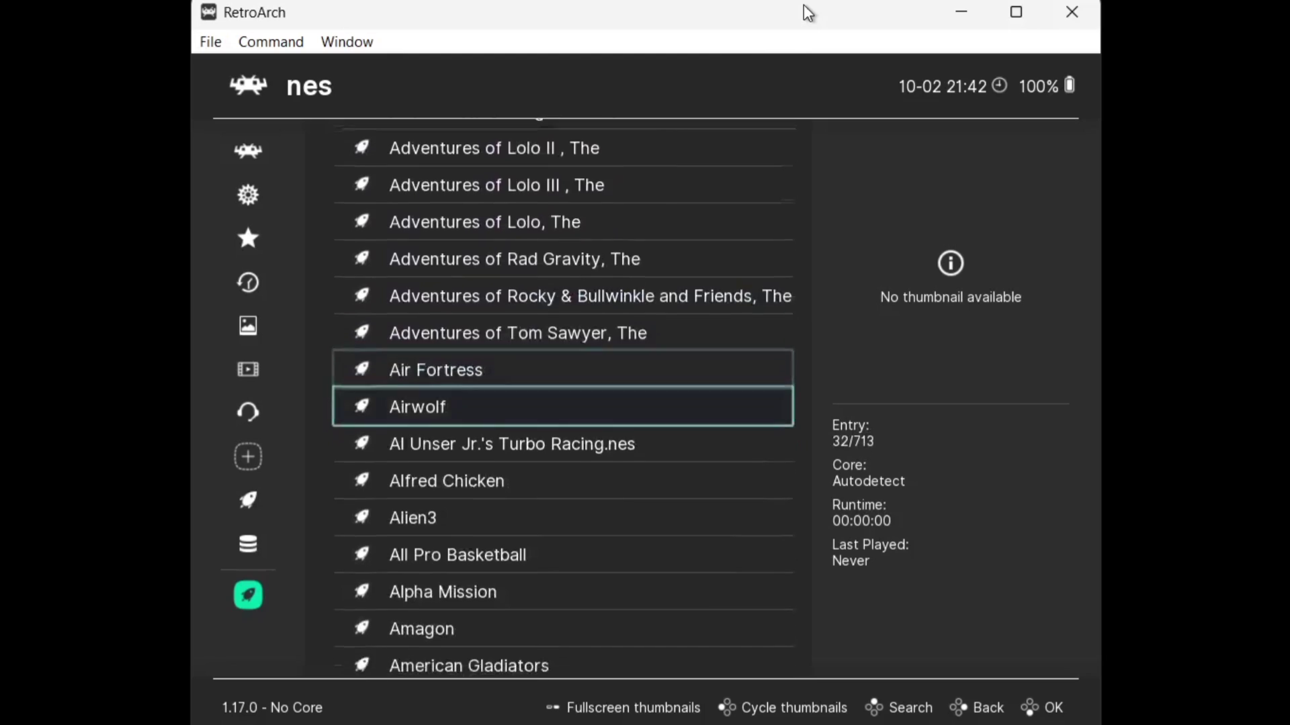
key("Up")
key("Up")
key("Up")
key("Up")
key("Up")
key("Up")
key("Up")
key("Up")
key("Up")
key("Up")
key("Up")
key("Up")
key("Up")
key("Up")
key("Up")
key("Up")
key("Up")
key("Up")
key("Up")
key("Up")
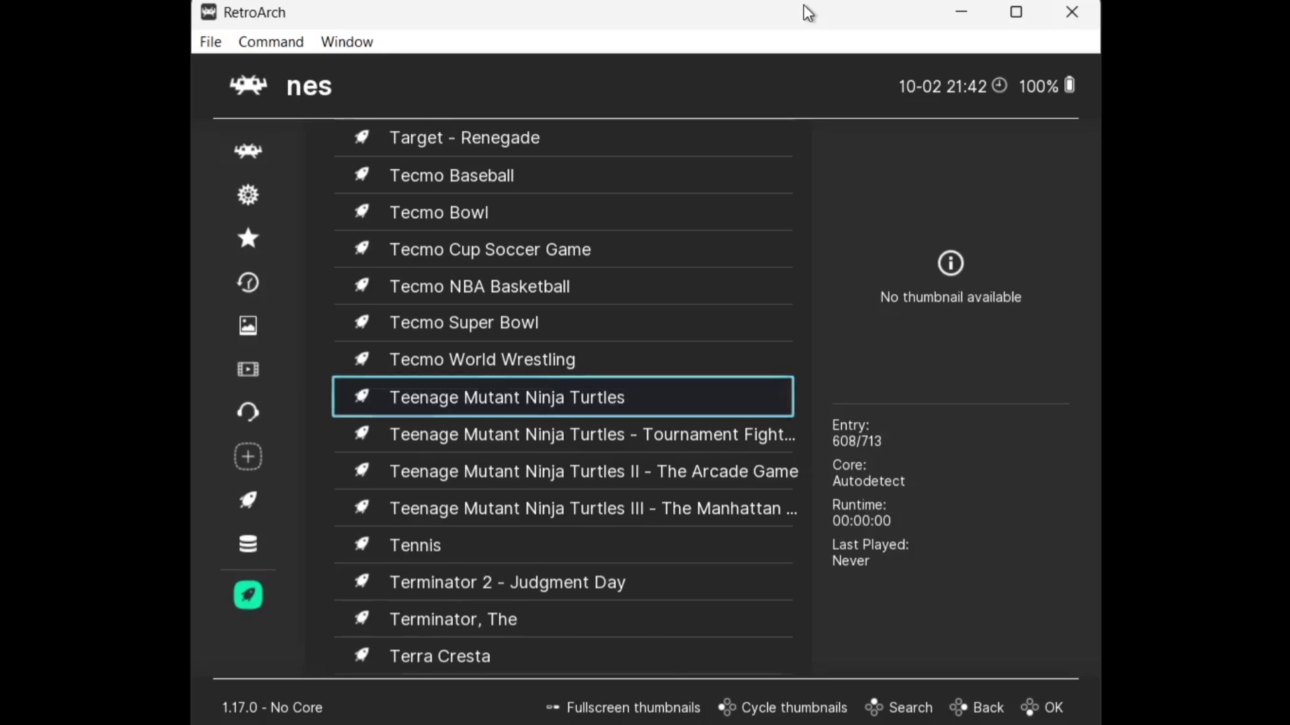
key("Return")
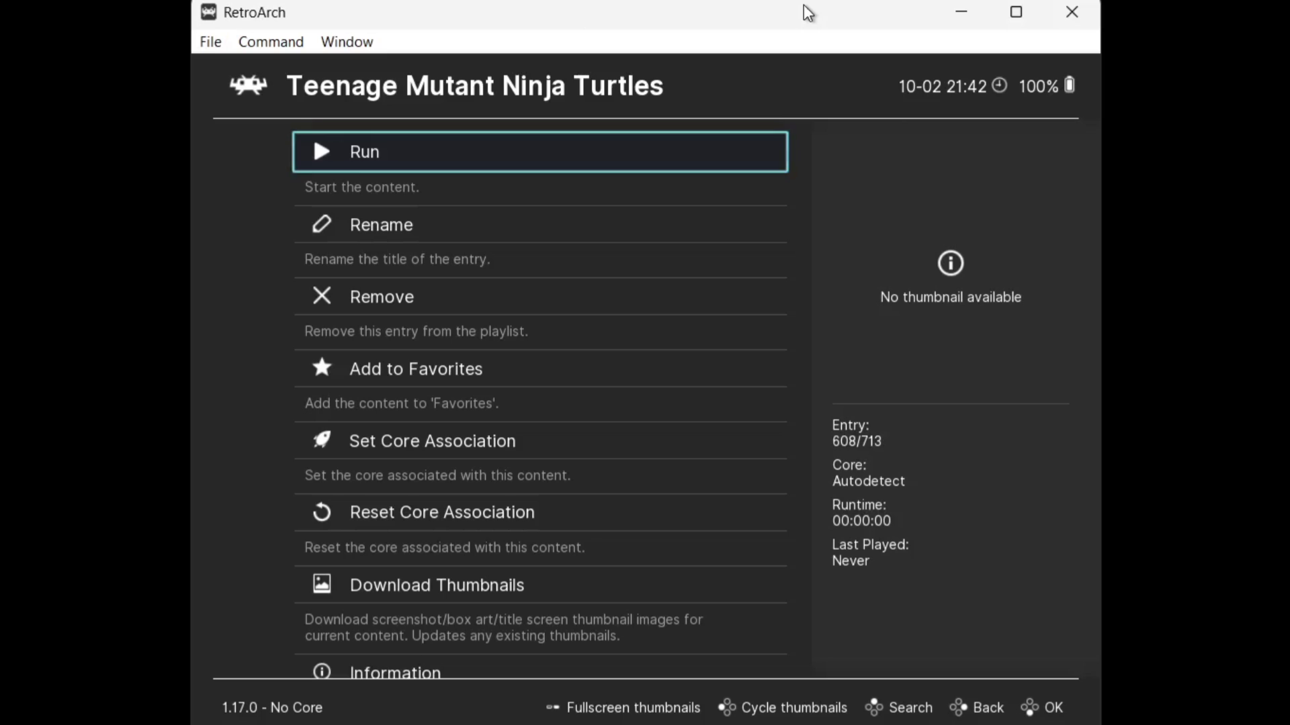
key("Return")
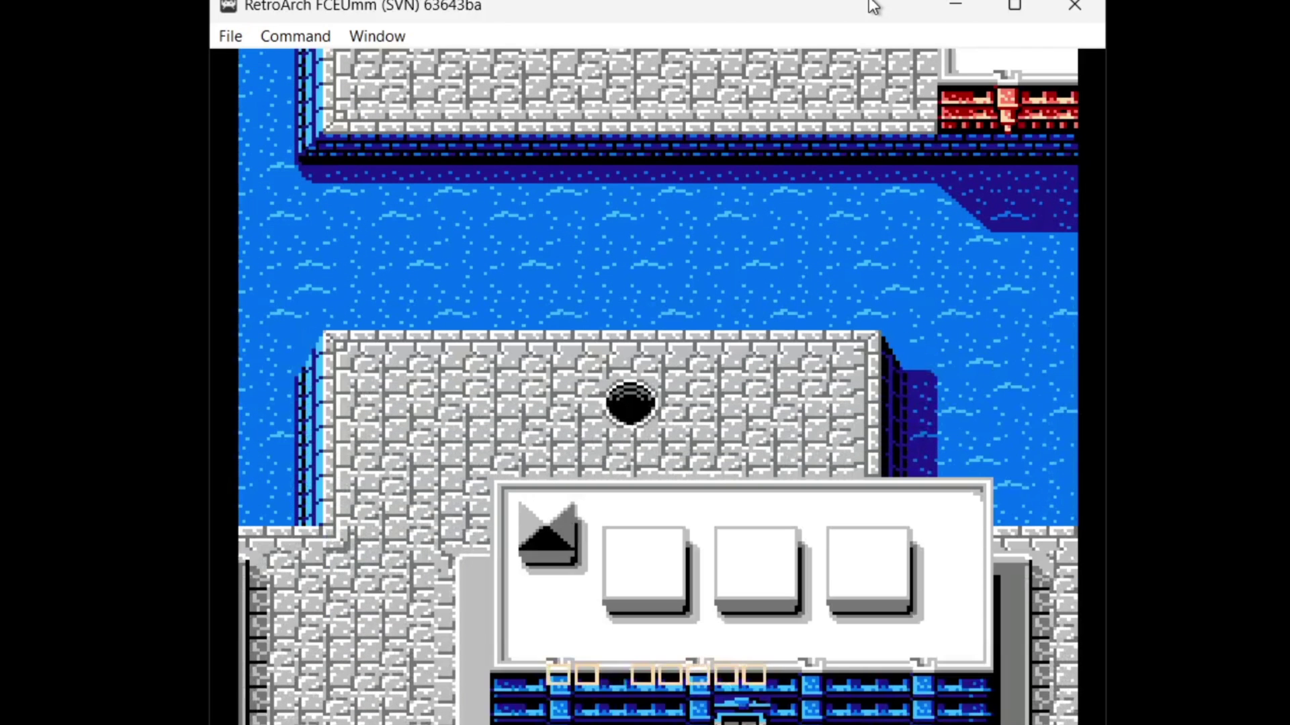
Bring up the running game's Quick Menu and open its Cheats settings.
key("F1")
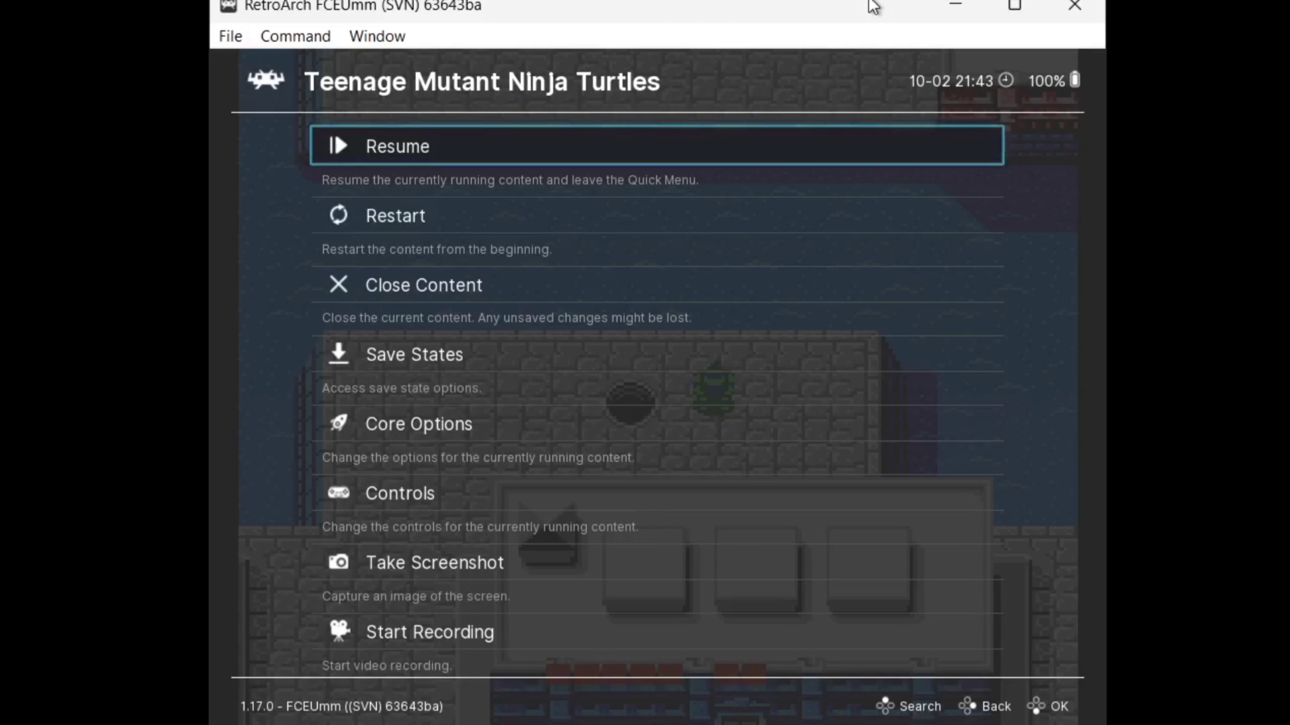
key("Down")
key("Down")
key("Down")
key("Down")
key("Down")
key("Down")
key("Down")
key("Down")
key("Down")
key("Down")
key("Down")
key("Down")
key("Down")
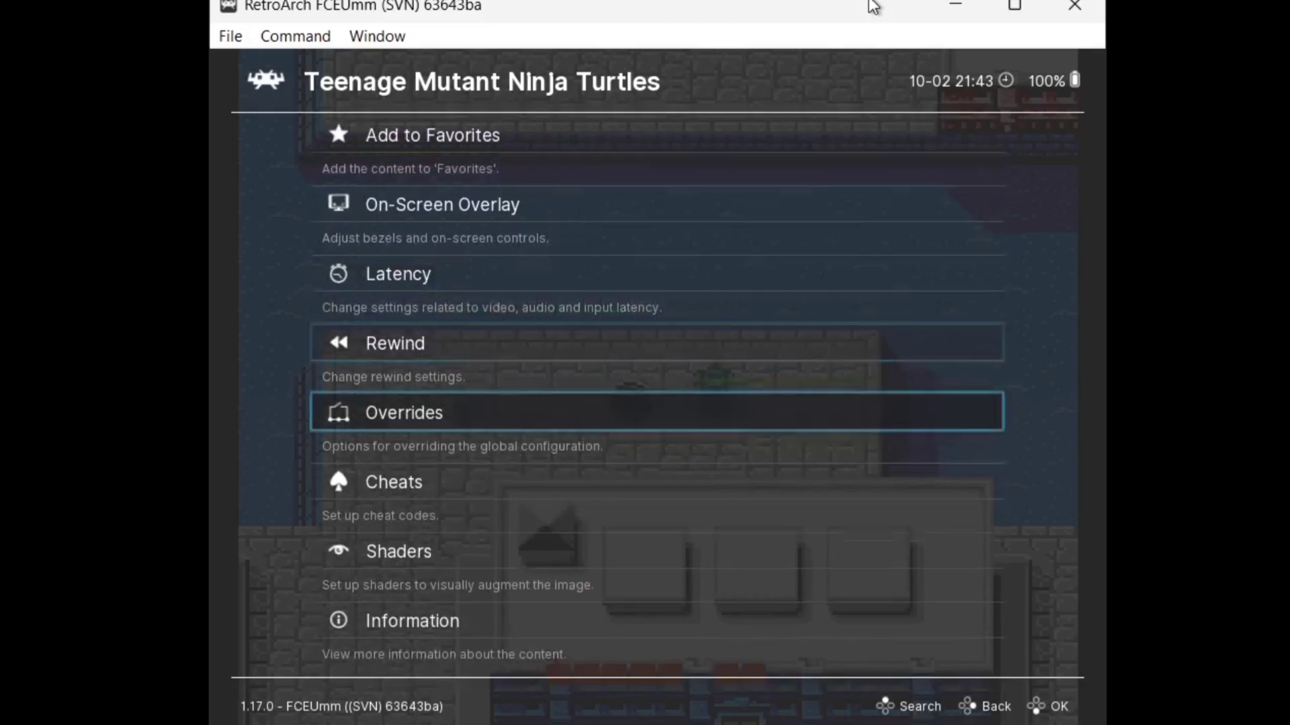
key("Down")
key("Return")
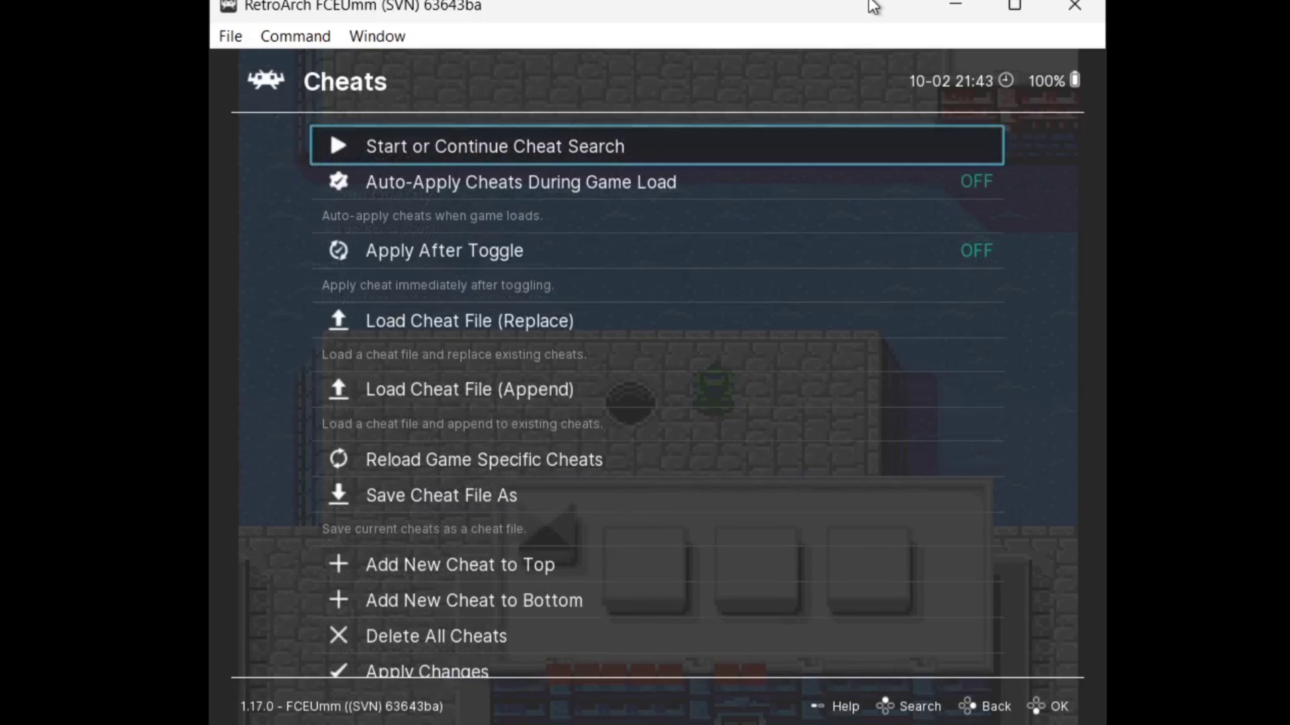
Choose Load Cheat File (Replace) and open the Nintendo - Nintendo Entertainment System folder.
key("Down")
key("Down")
key("Down")
key("Return")
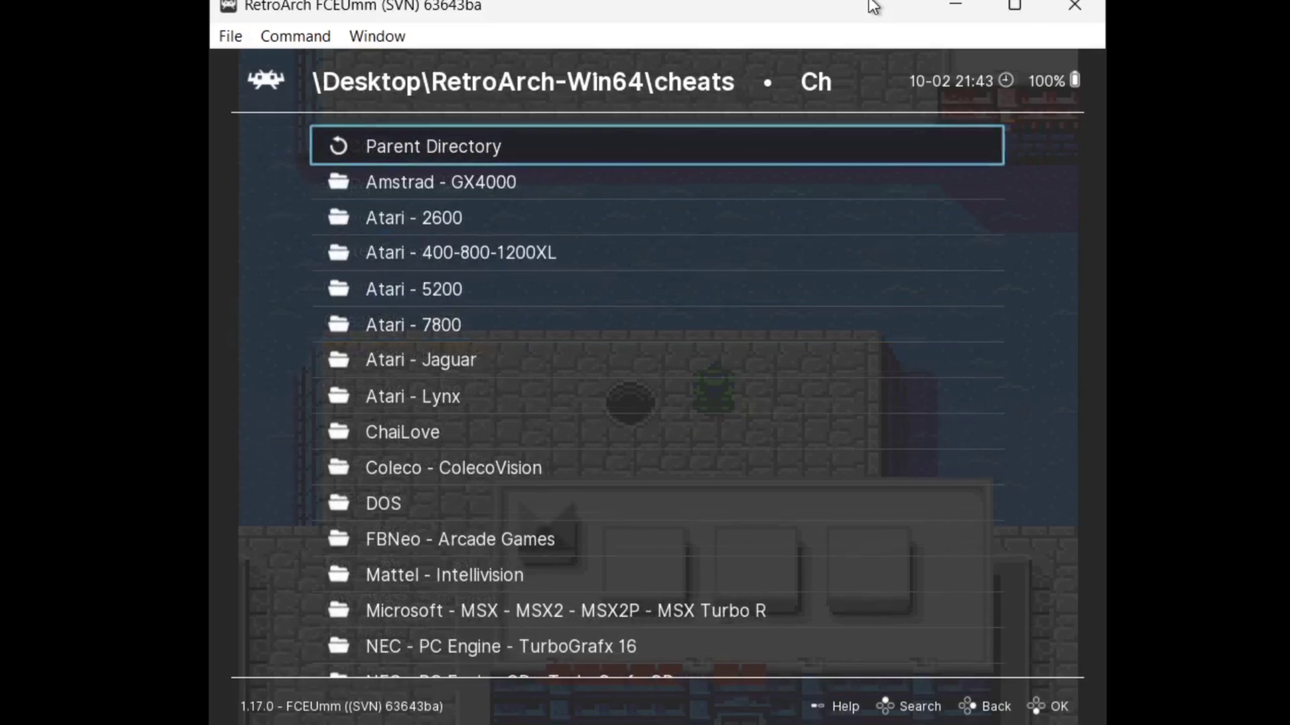
key("Down")
key("Down")
key("Down")
key("Down")
key("Down")
key("Down")
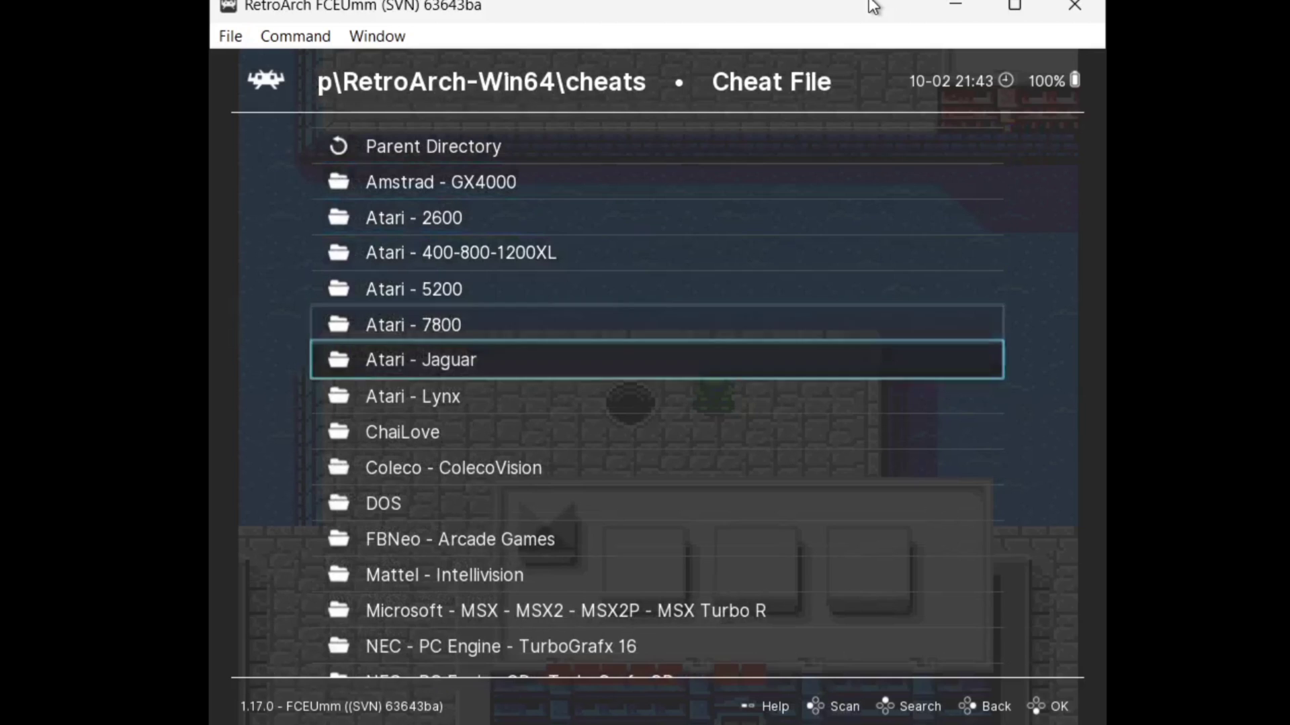
key("Down")
key("Down")
key("Down")
key("Down")
key("Down")
key("Down")
key("Down")
key("Down")
key("Down")
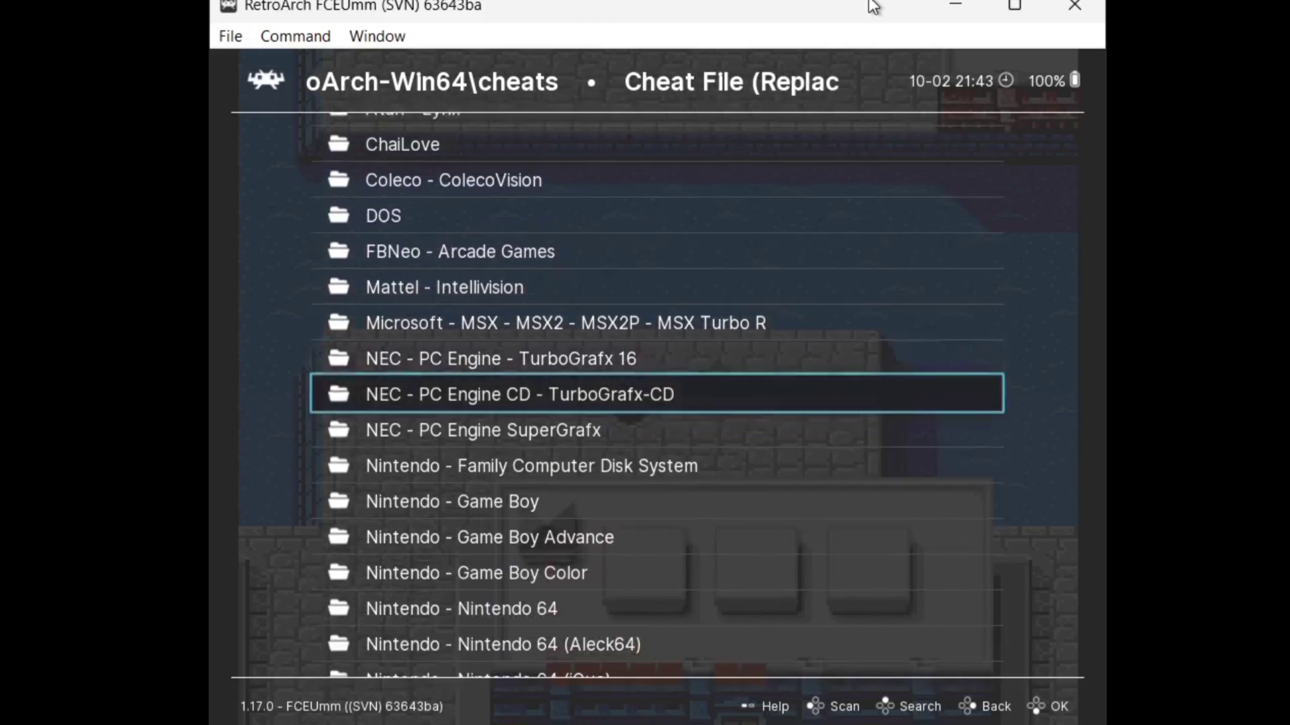
key("Down")
key("Down")
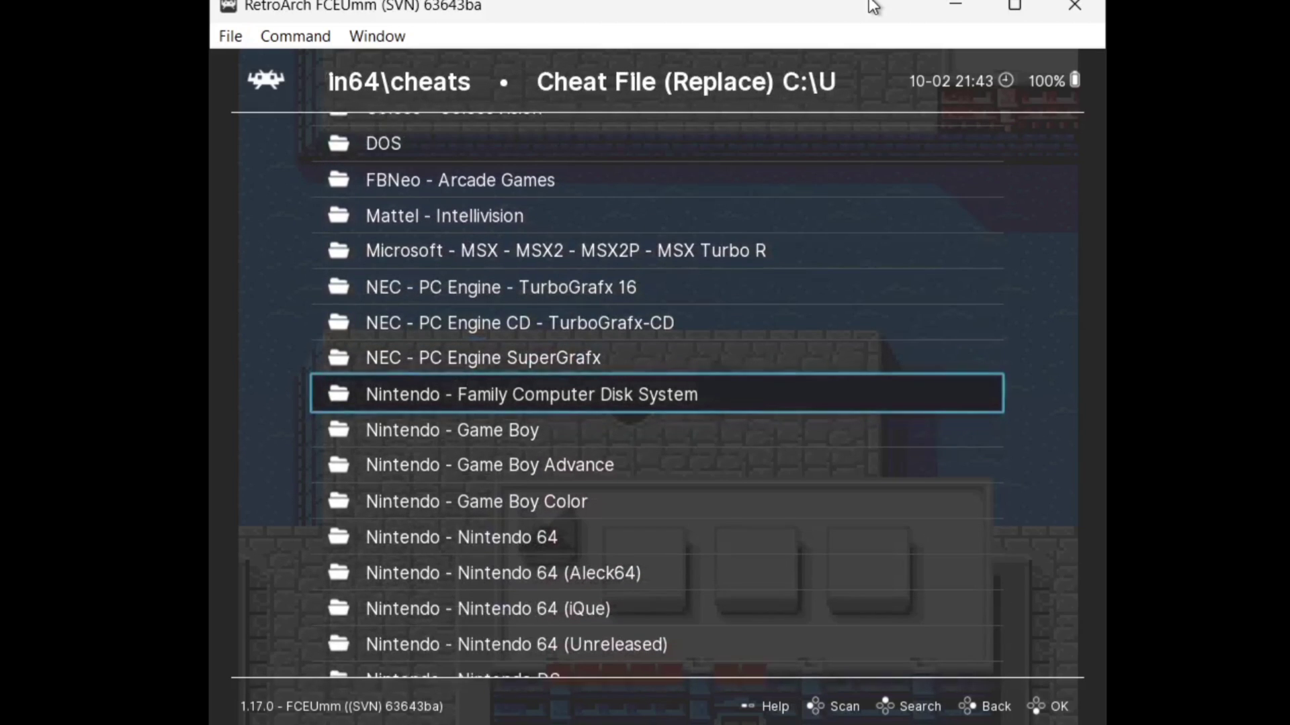
key("Down")
key("Down")
key("Down")
key("Down")
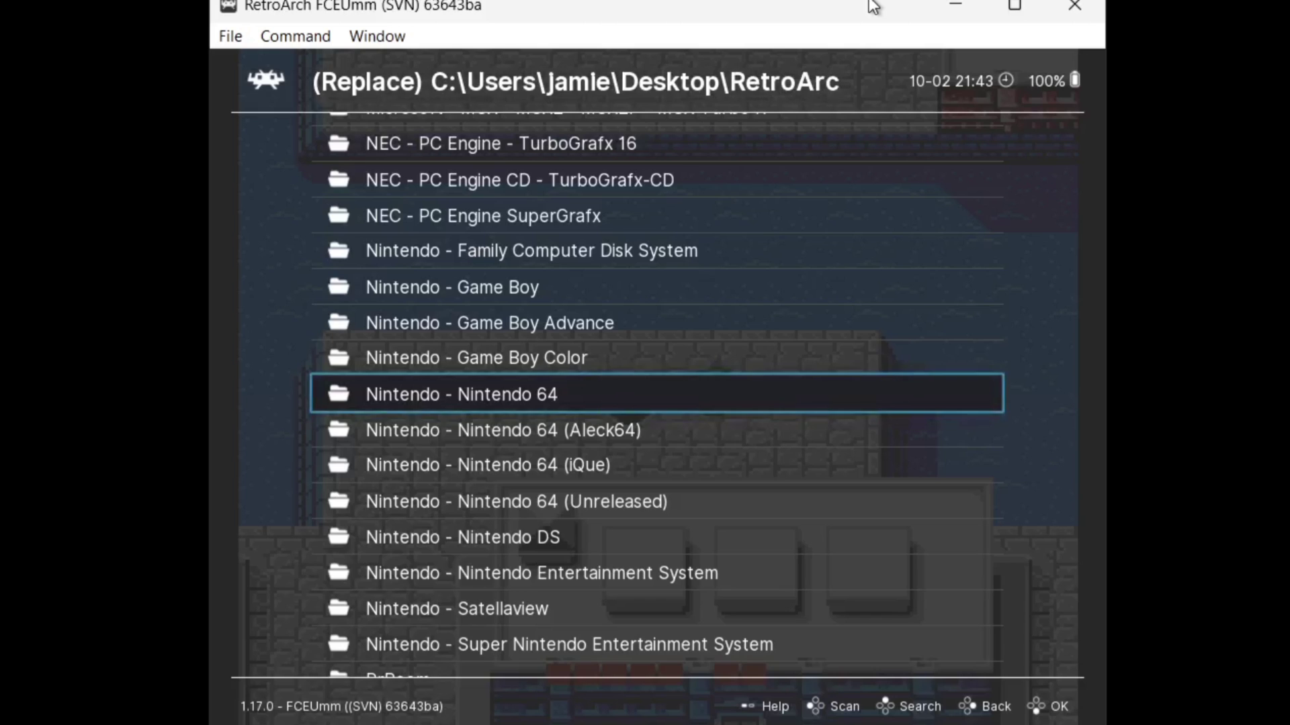
key("Down")
key("Down")
key("Down")
key("Down")
key("Down")
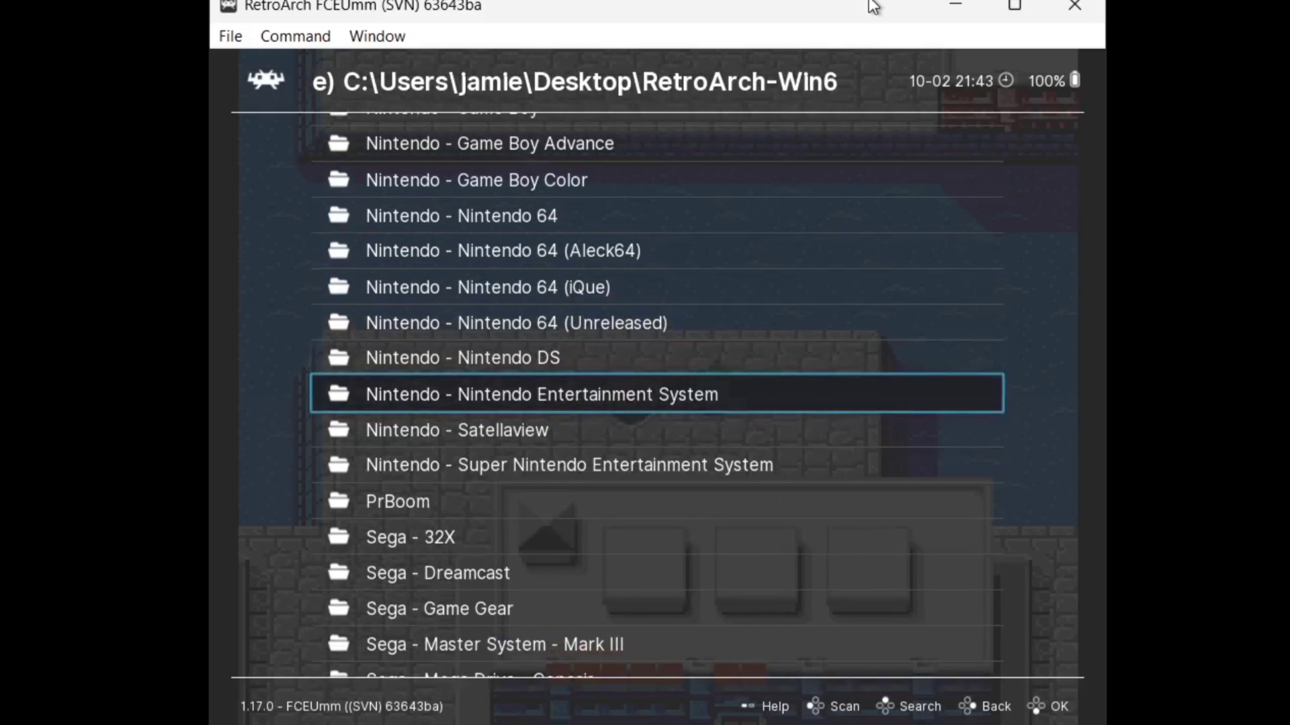
key("Return")
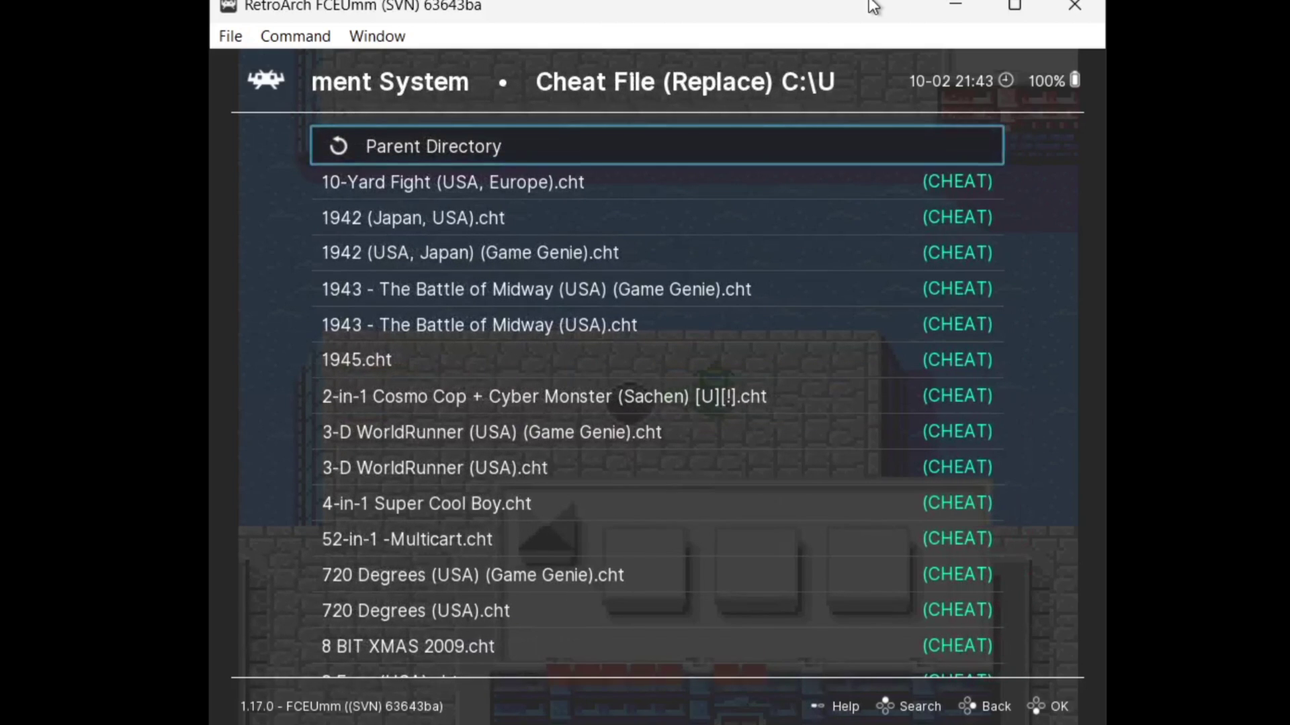
Find Teenage Mutant Ninja Turtles (USA).cht in the NES cheat folder and load it as the replacement cheat file.
key("Down")
key("Down")
key("Down")
key("Down")
key("Down")
key("Down")
key("Down")
key("Right")
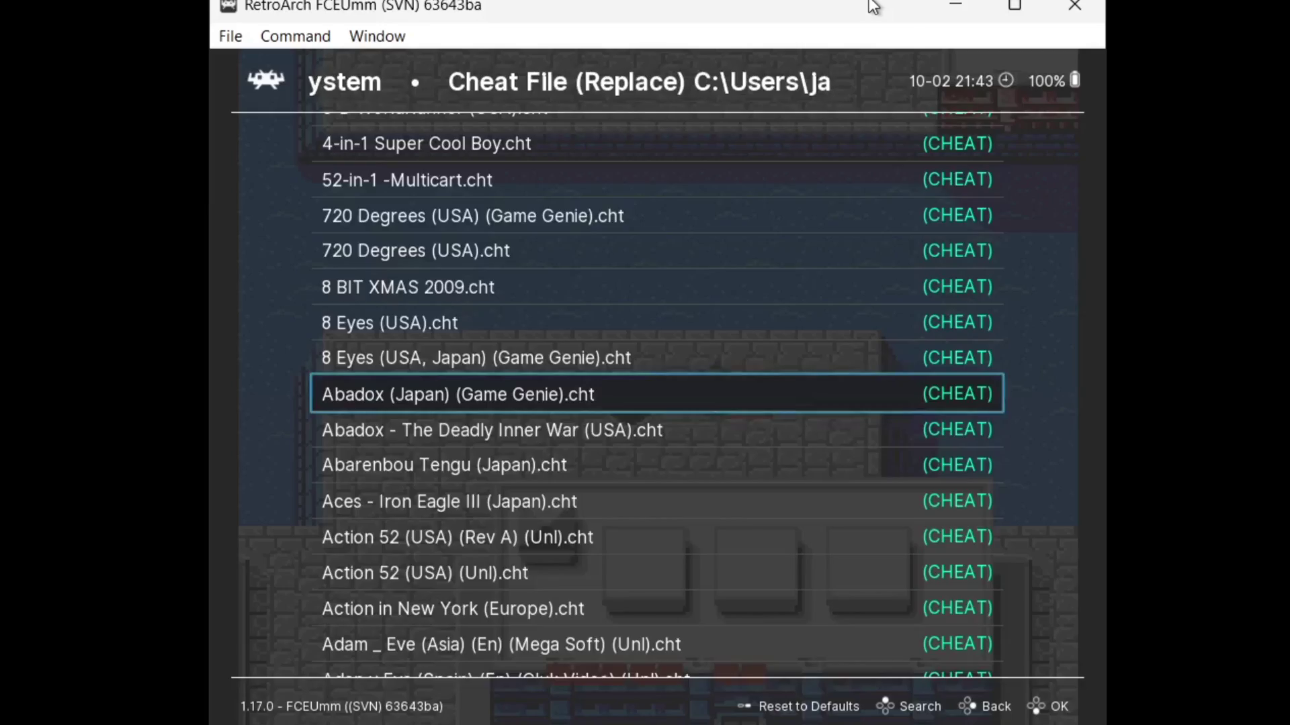
key("Right")
key("Right")
key("Right")
key("Right")
key("Right")
key("Right")
key("Right")
key("Right")
key("Right")
key("Right")
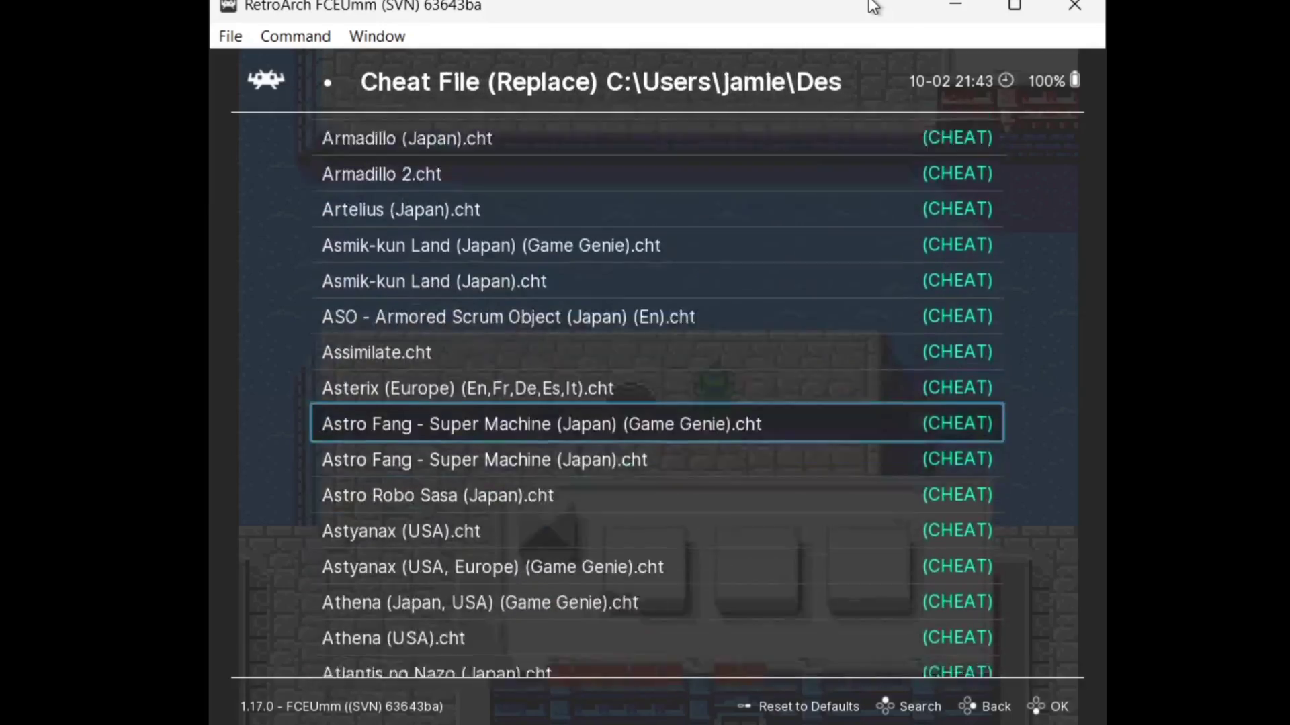
key("Right")
key("Right")
key("Right")
key("Right")
key("Right")
key("Right")
key("Right")
key("Right")
key("Right")
key("Right")
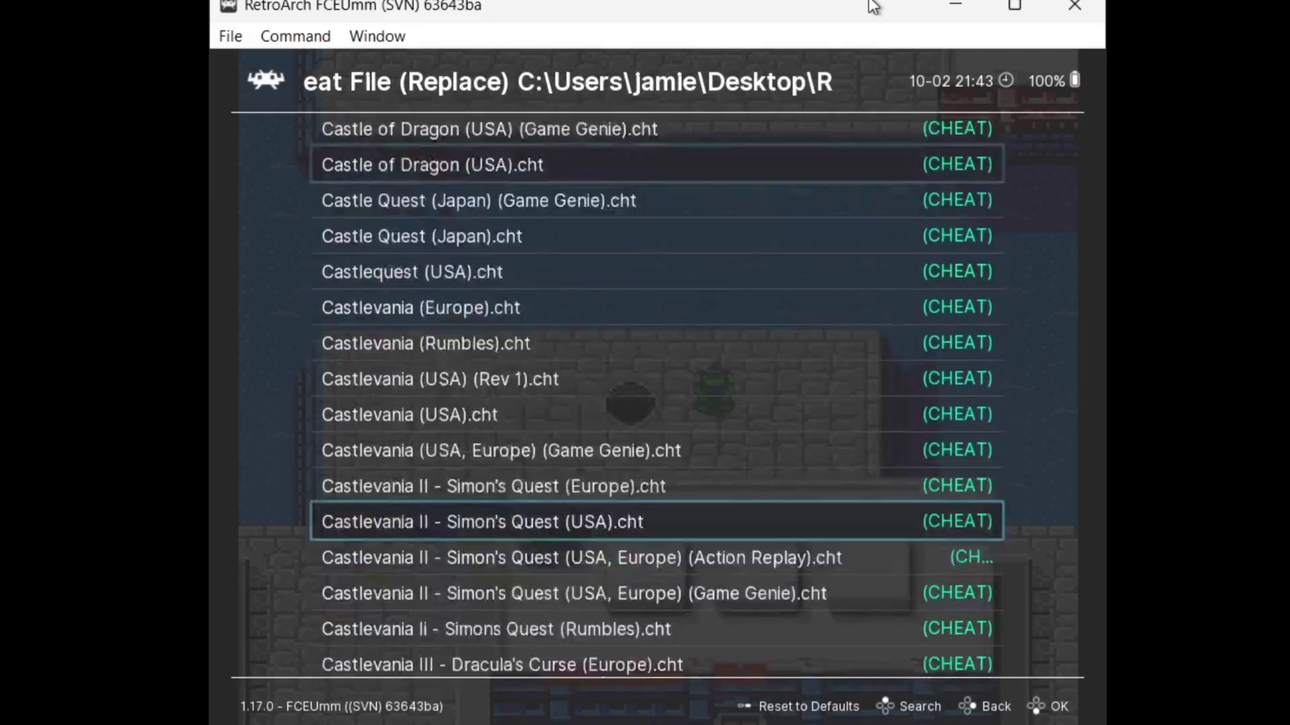
key("Right")
key("Right")
key("Right")
key("Right")
key("Right")
key("Right")
key("Right")
key("Right")
key("Right")
key("Right")
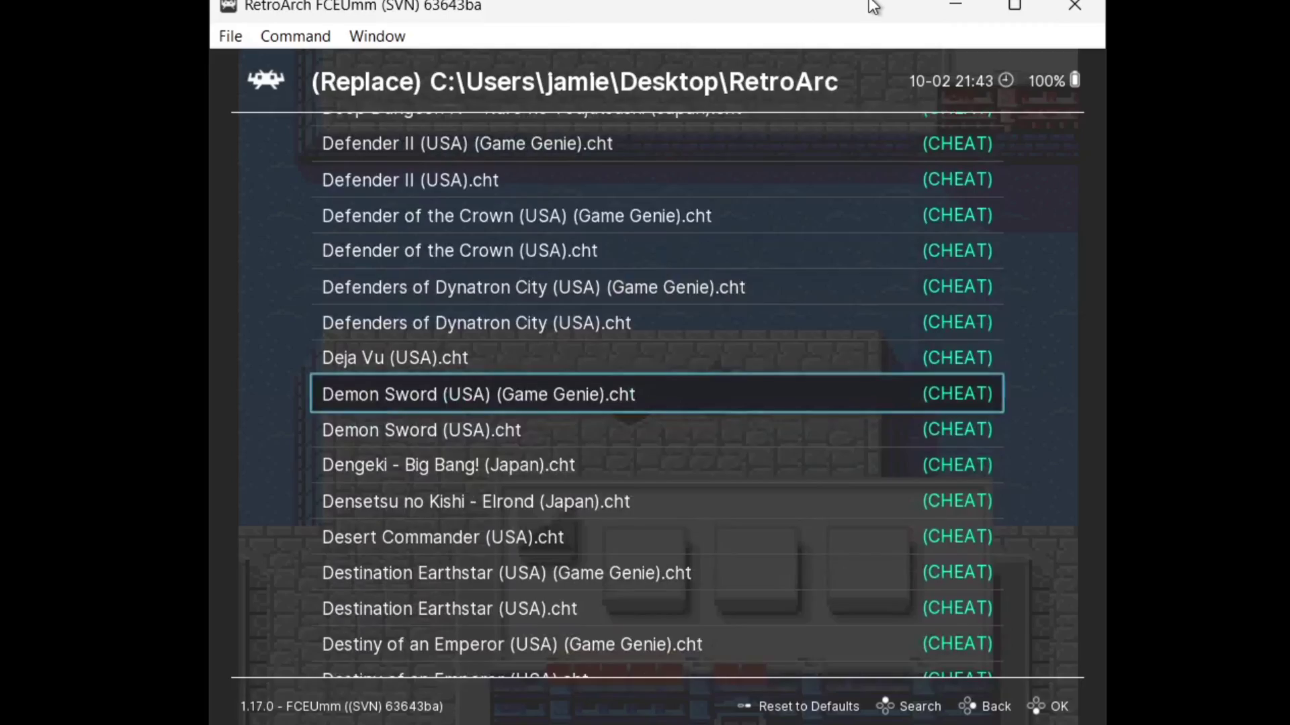
key("Right")
key("Right")
key("Right")
key("Right")
key("Right")
key("Right")
key("Right")
key("Right")
key("Right")
key("Right")
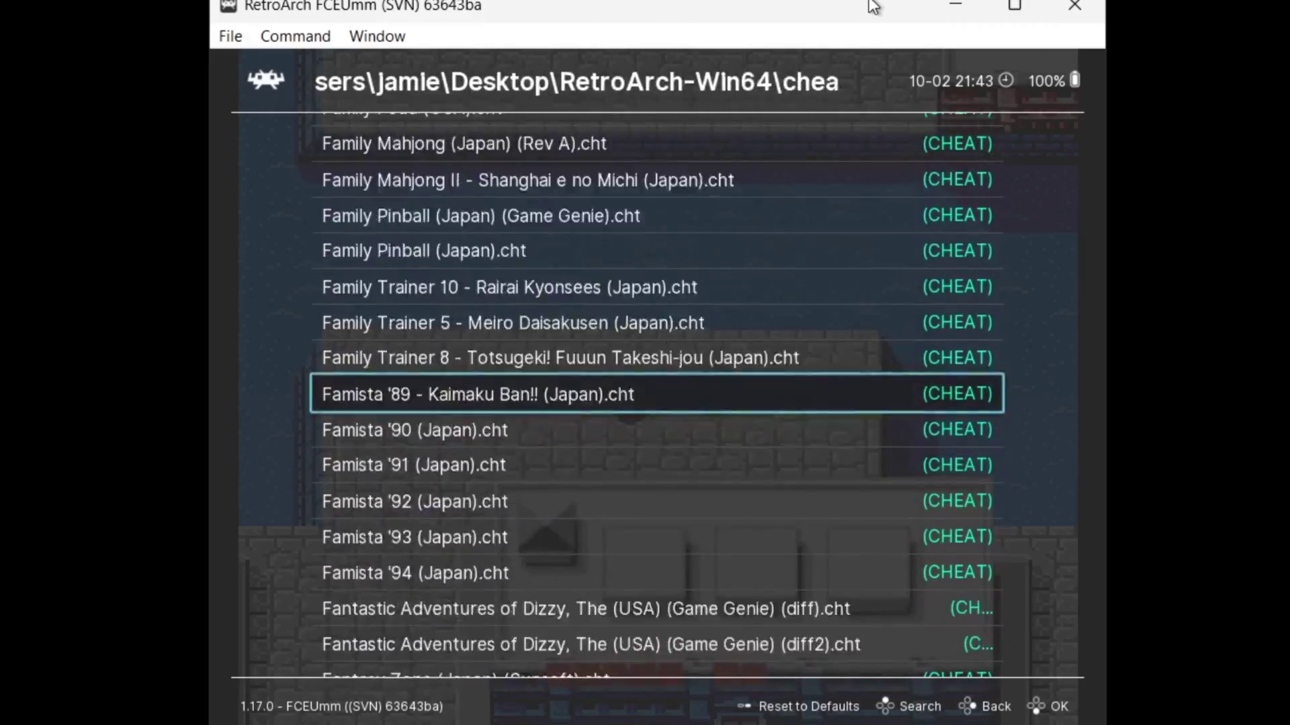
key("Right")
key("Right")
key("Right")
key("Right")
key("Right")
key("Right")
key("Right")
key("Right")
key("Right")
key("Right")
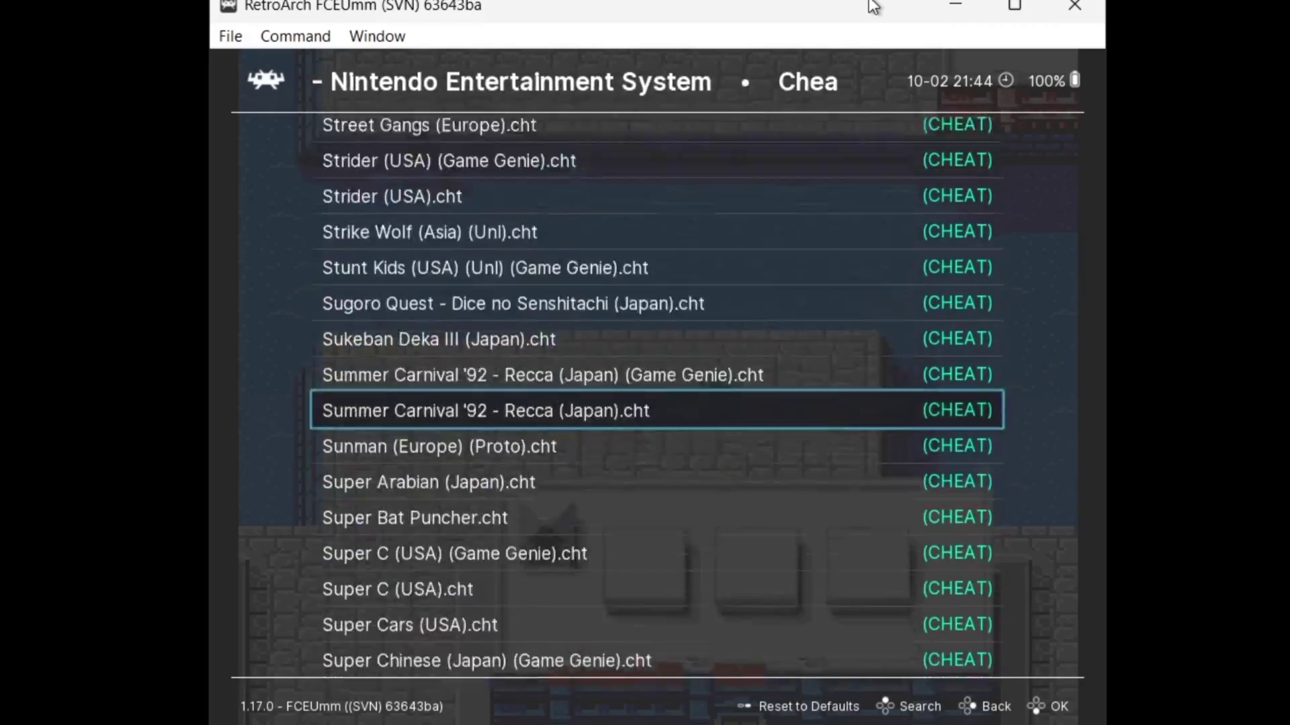
key("Right")
key("Right")
key("Right")
key("Right")
key("Right")
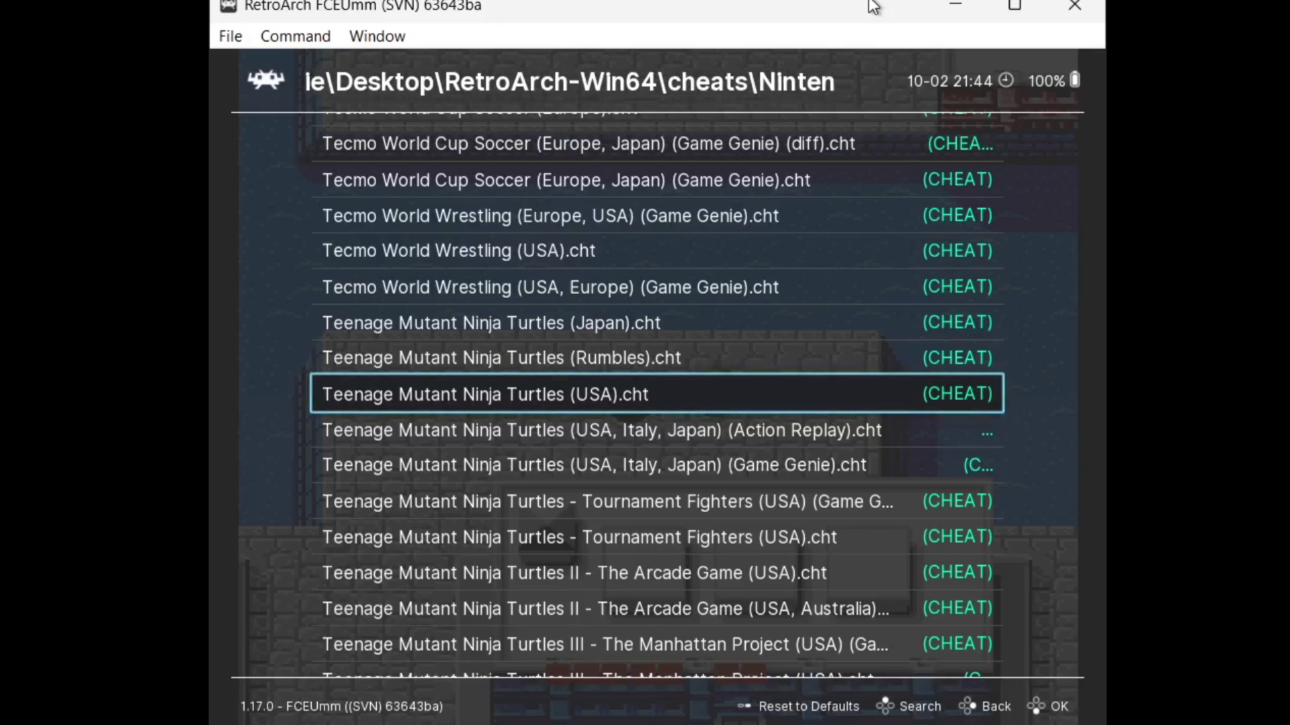
key("Return")
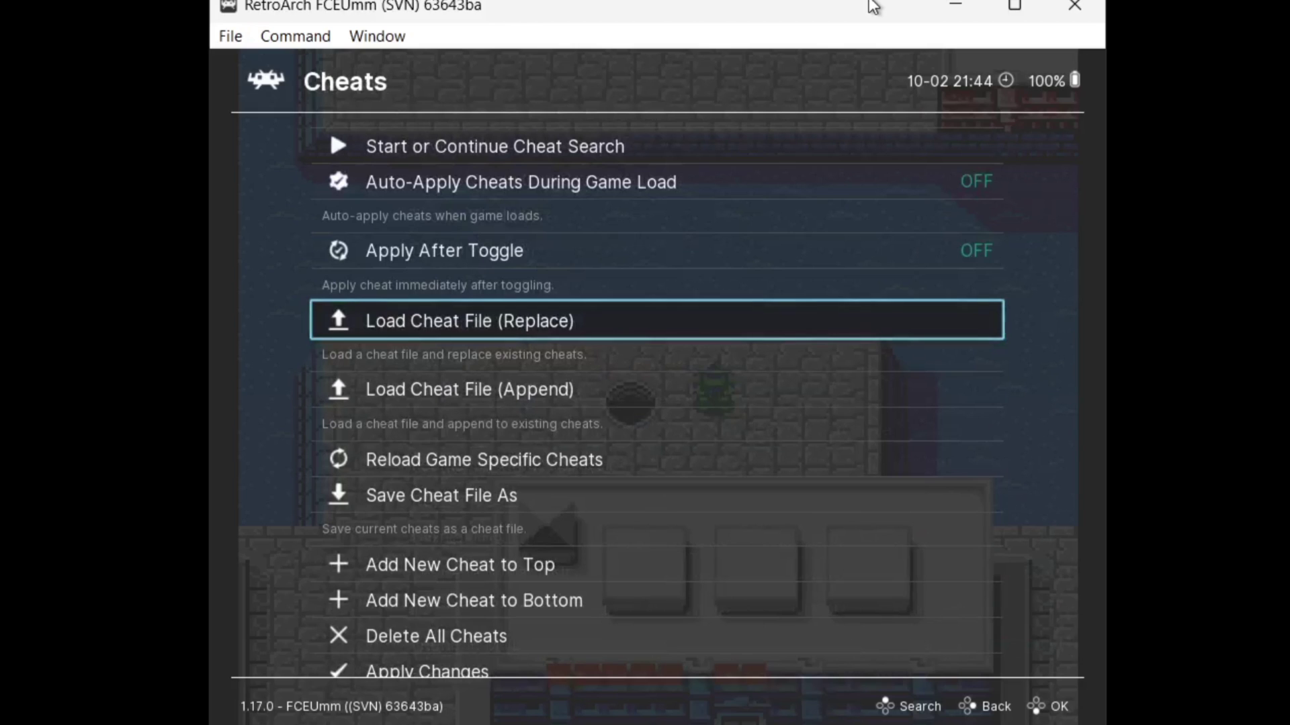
Turn on Apply After Toggle in the Cheats settings and apply the cheat changes.
key("Up")
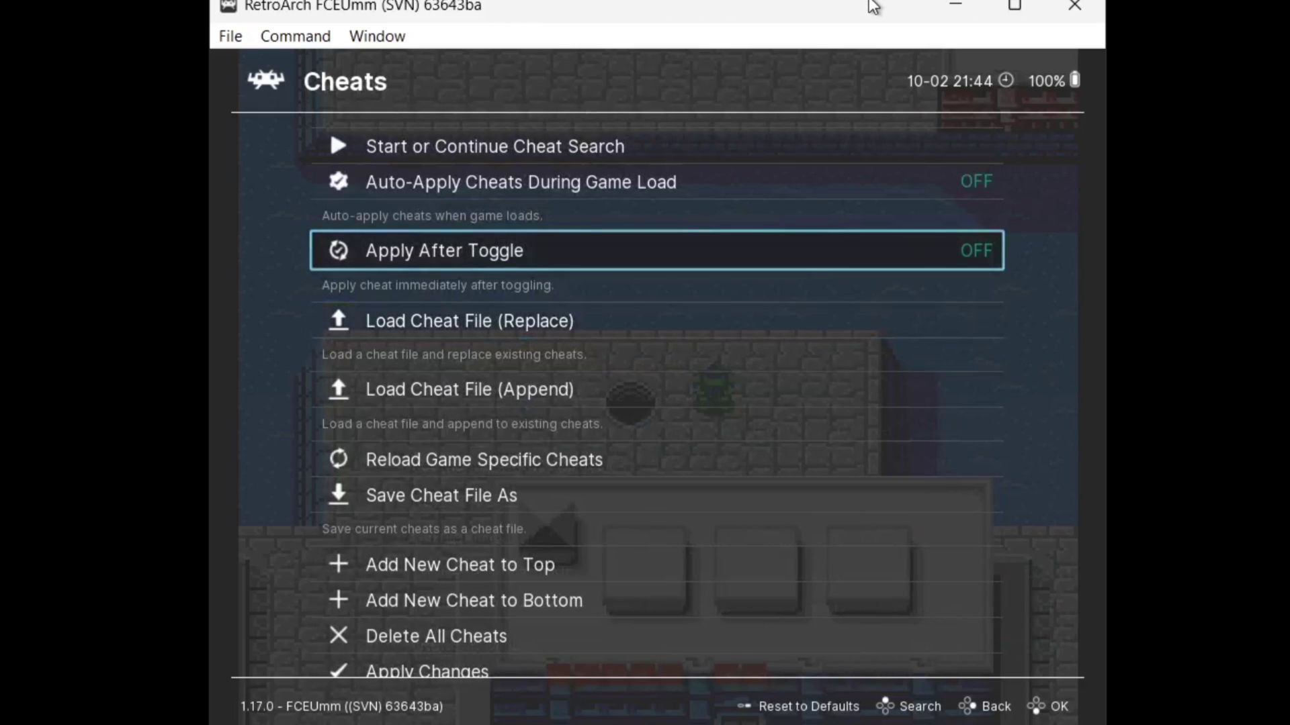
key("Return")
key("Down")
key("Down")
key("Down")
key("Down")
key("Down")
key("Down")
key("Down")
key("Down")
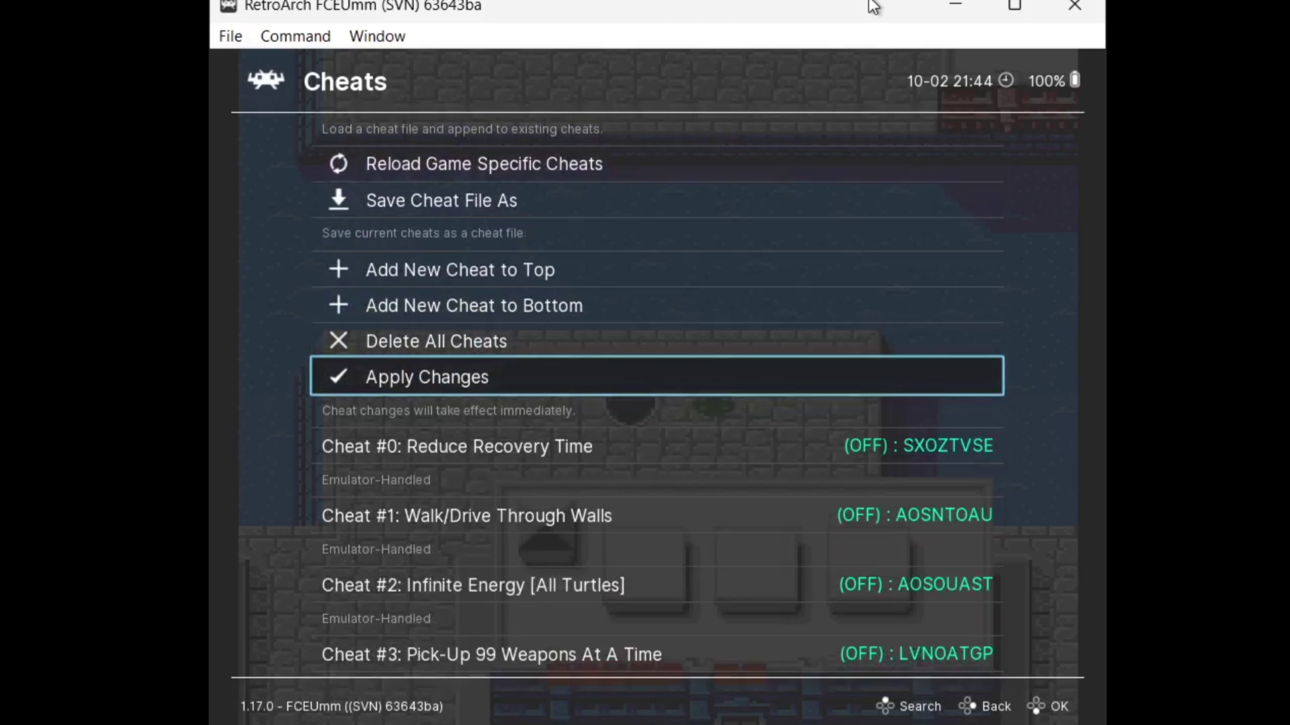
key("Return")
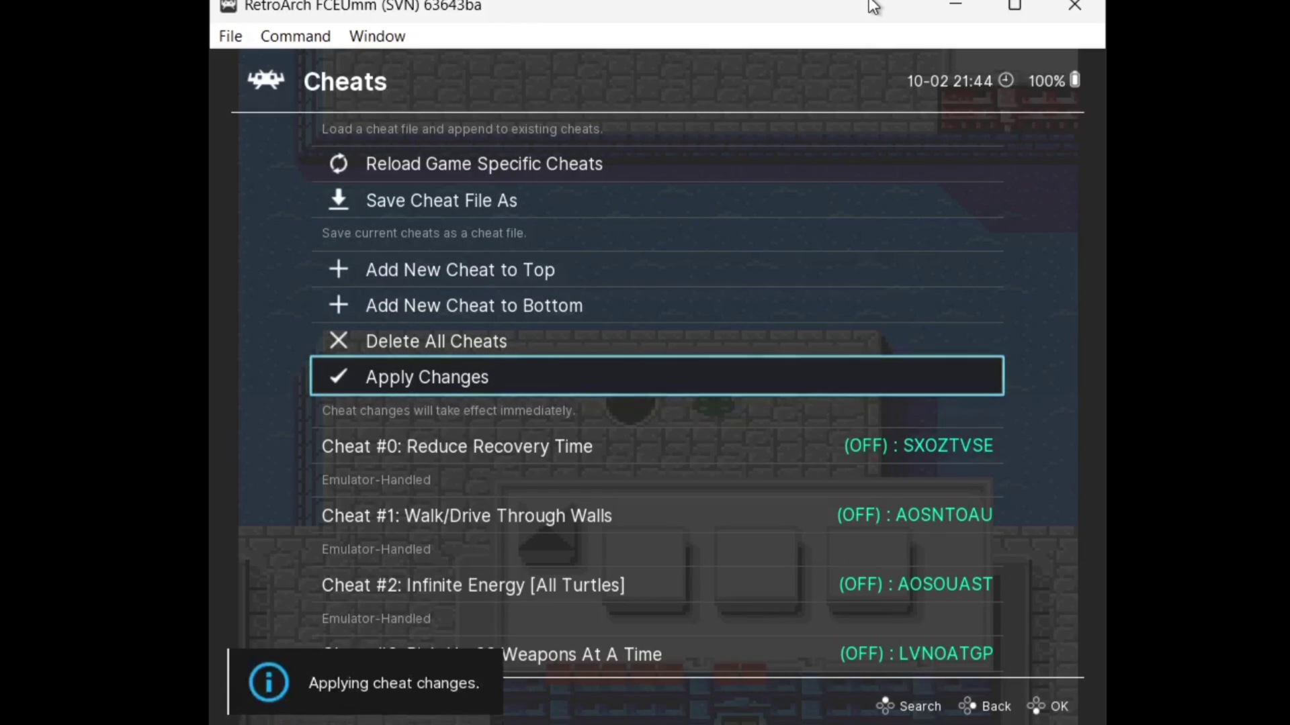
Turn on Cheat #0: Reduce Recovery Time and Cheat #1: Walk/Drive Through Walls.
key("Down")
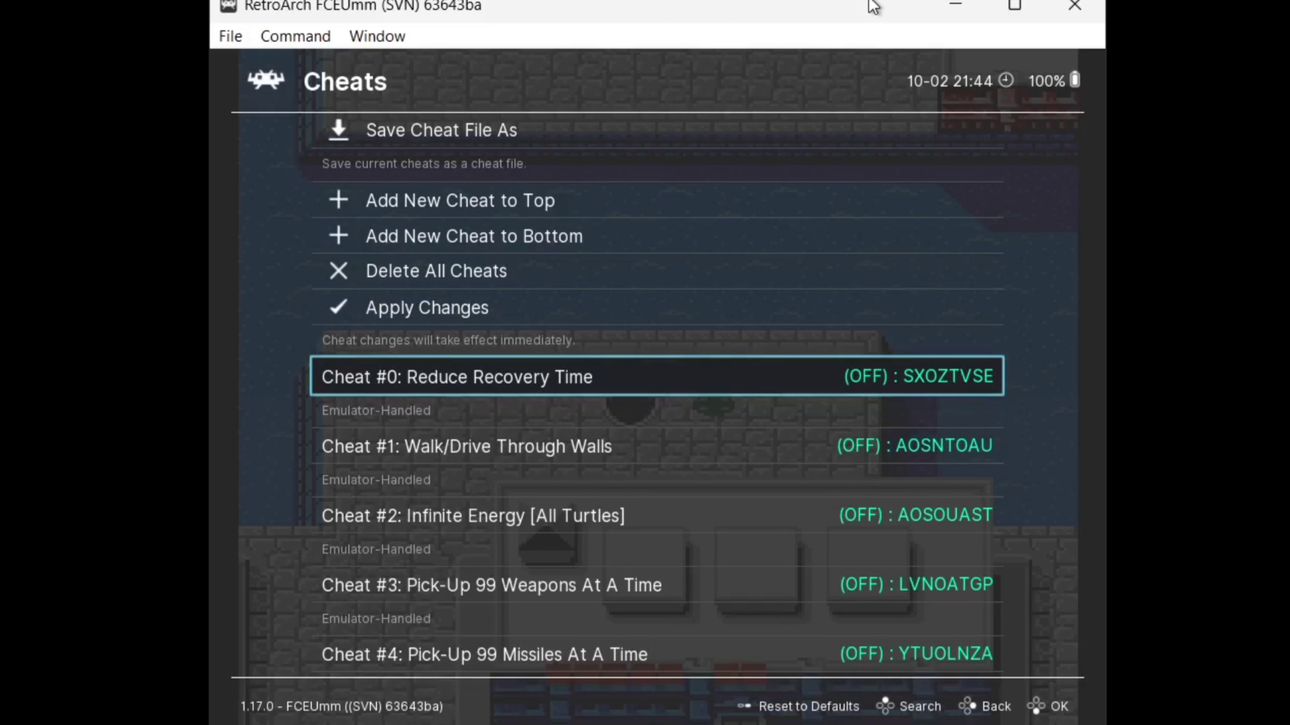
key("Right")
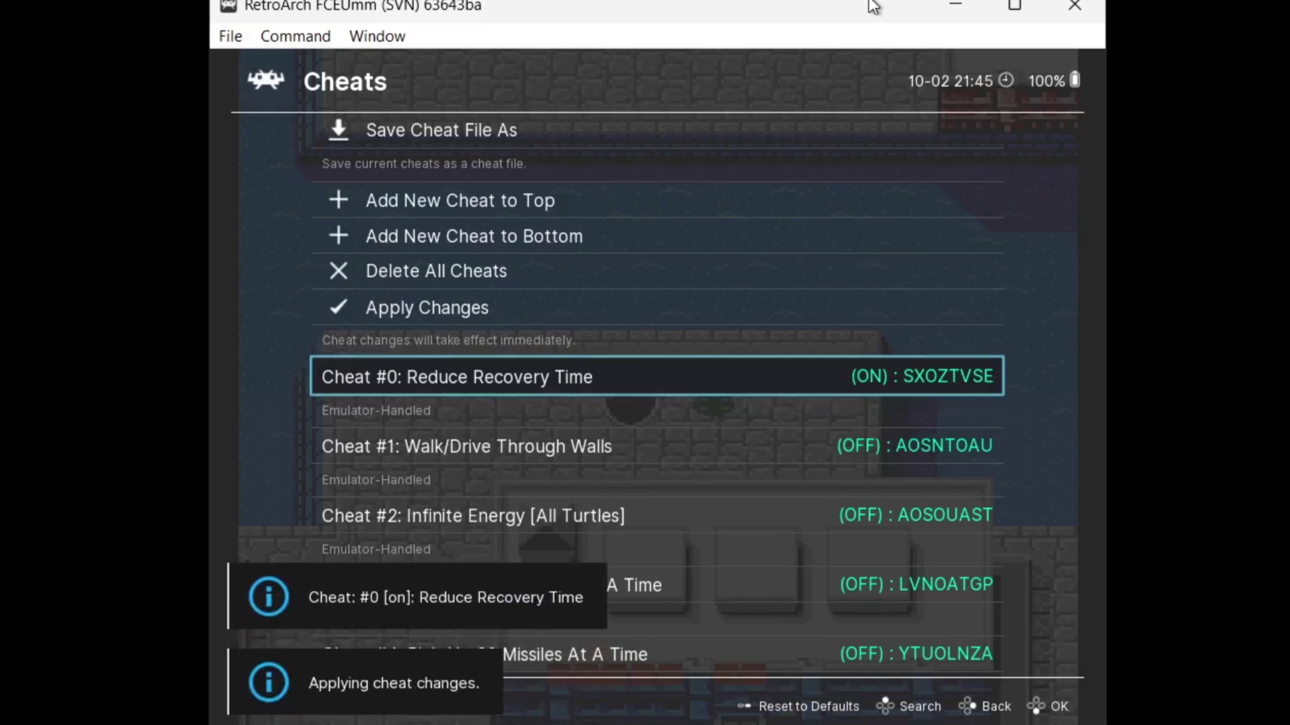
key("Left")
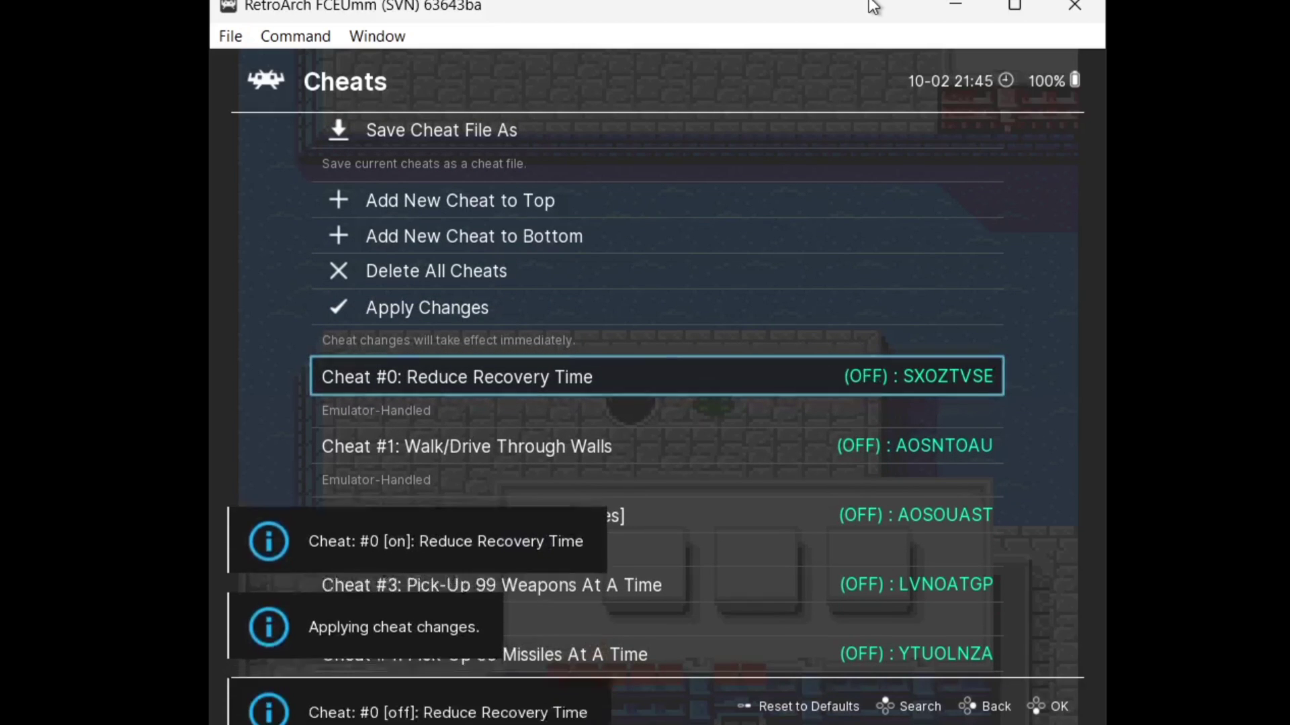
key("Down")
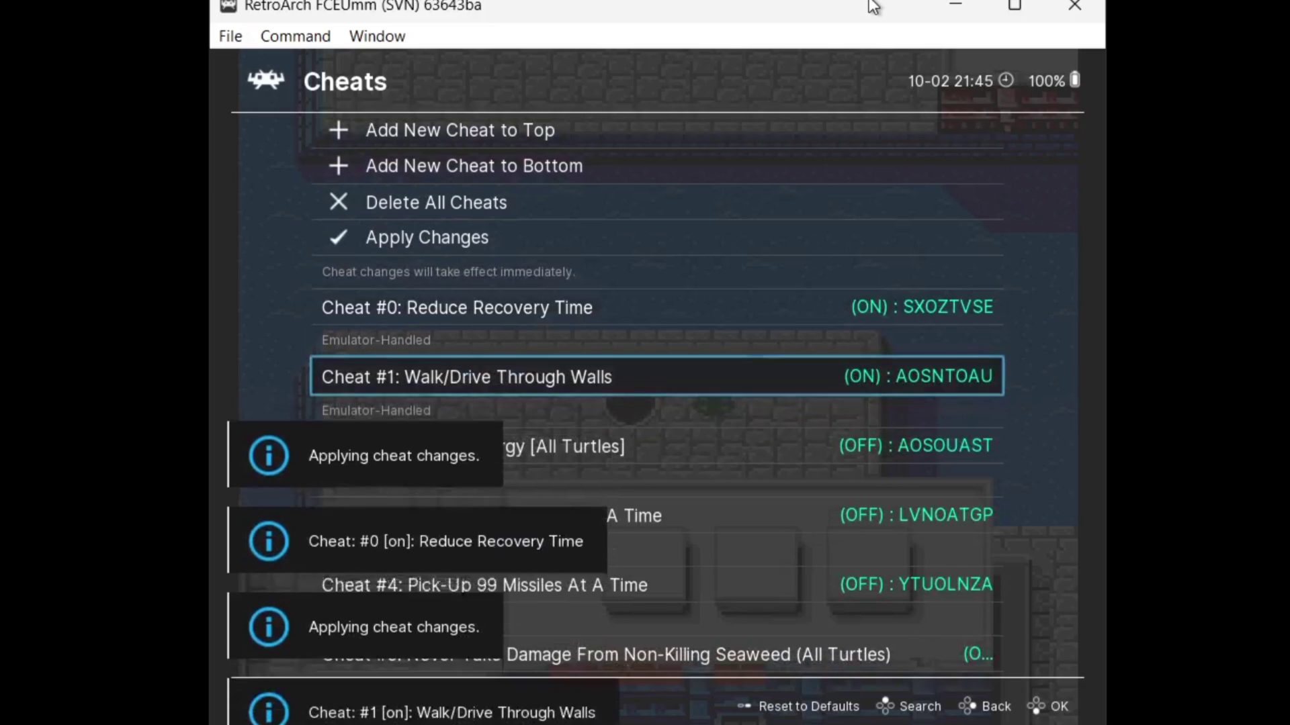
Turn on cheats #2 Infinite Energy [All Turtles], #3 Pick-Up 99 Weapons, #4 Pick-Up 99 Missiles and #5 Never Take Damage From Non-Killing Seaweed.
key("Down")
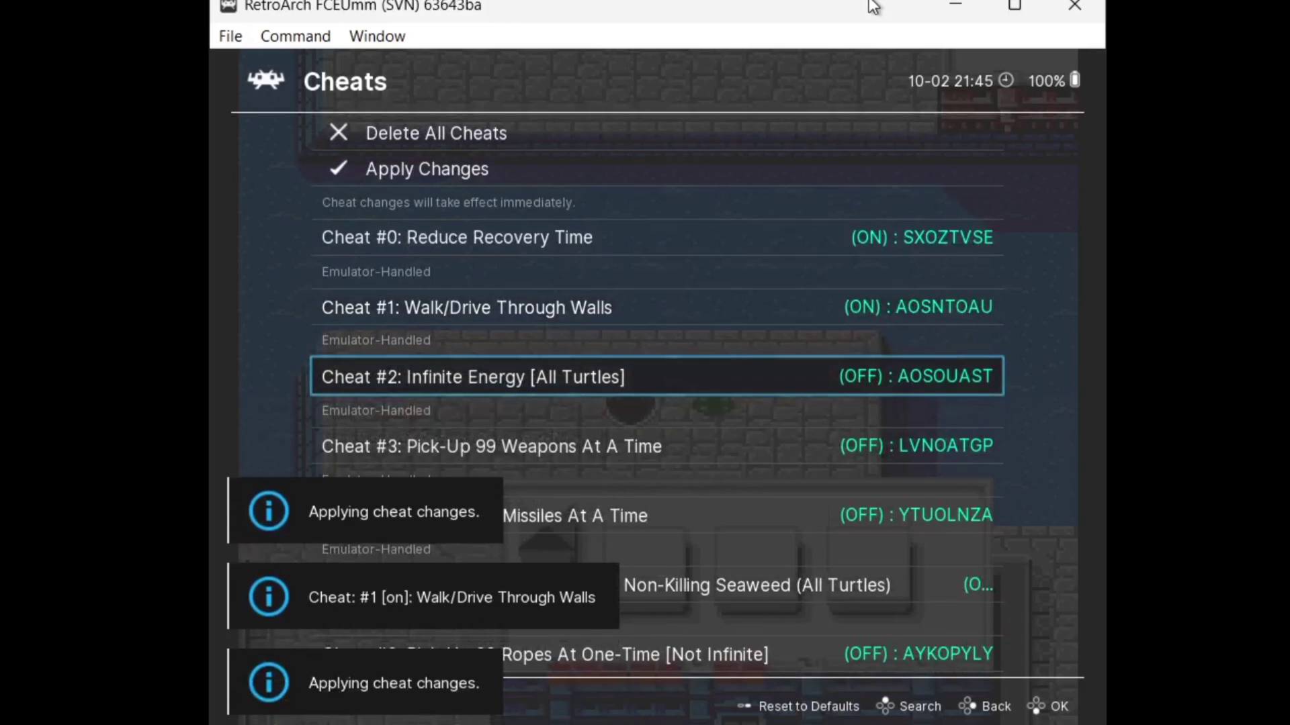
key("Right")
key("Down")
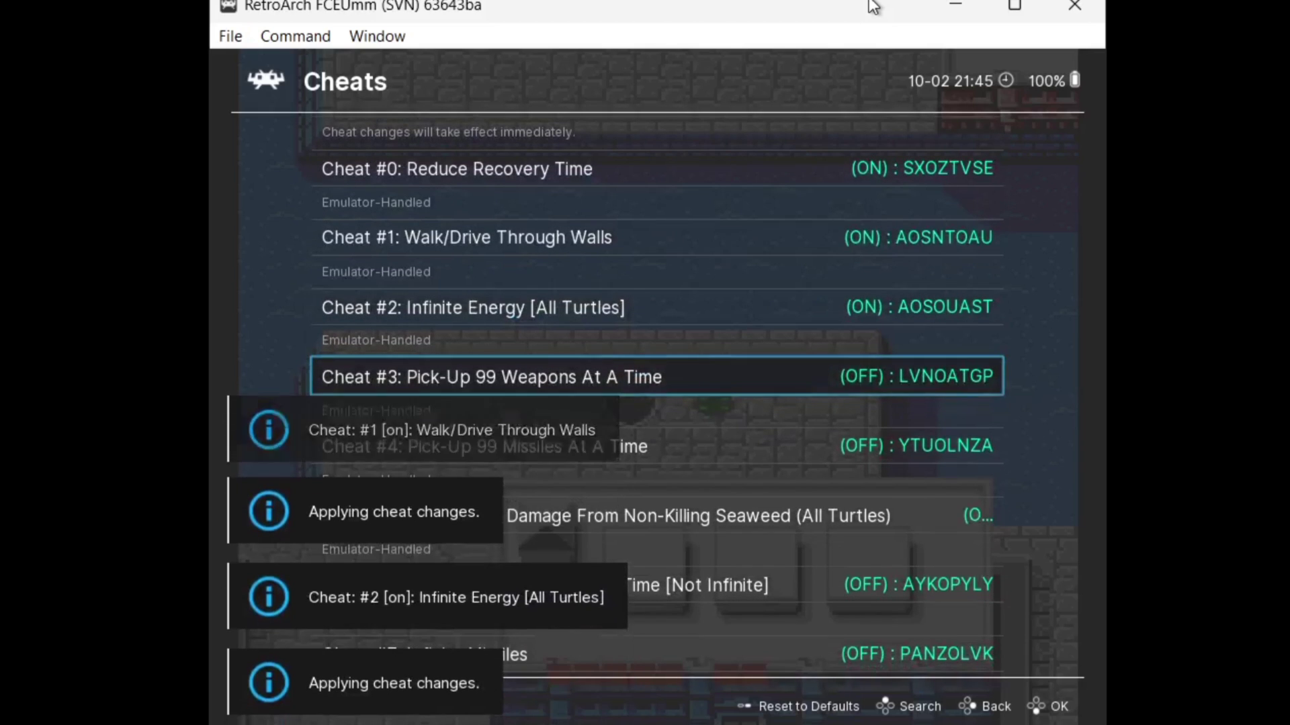
key("Right")
key("Down")
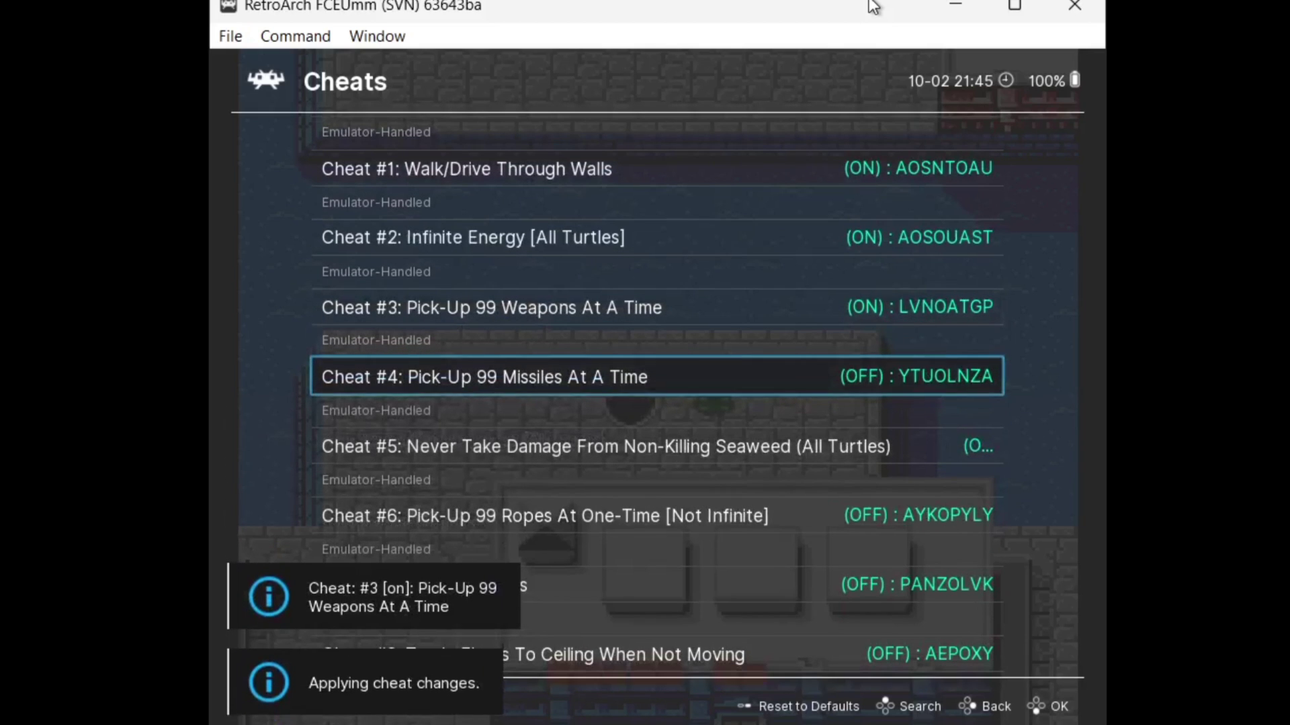
key("Right")
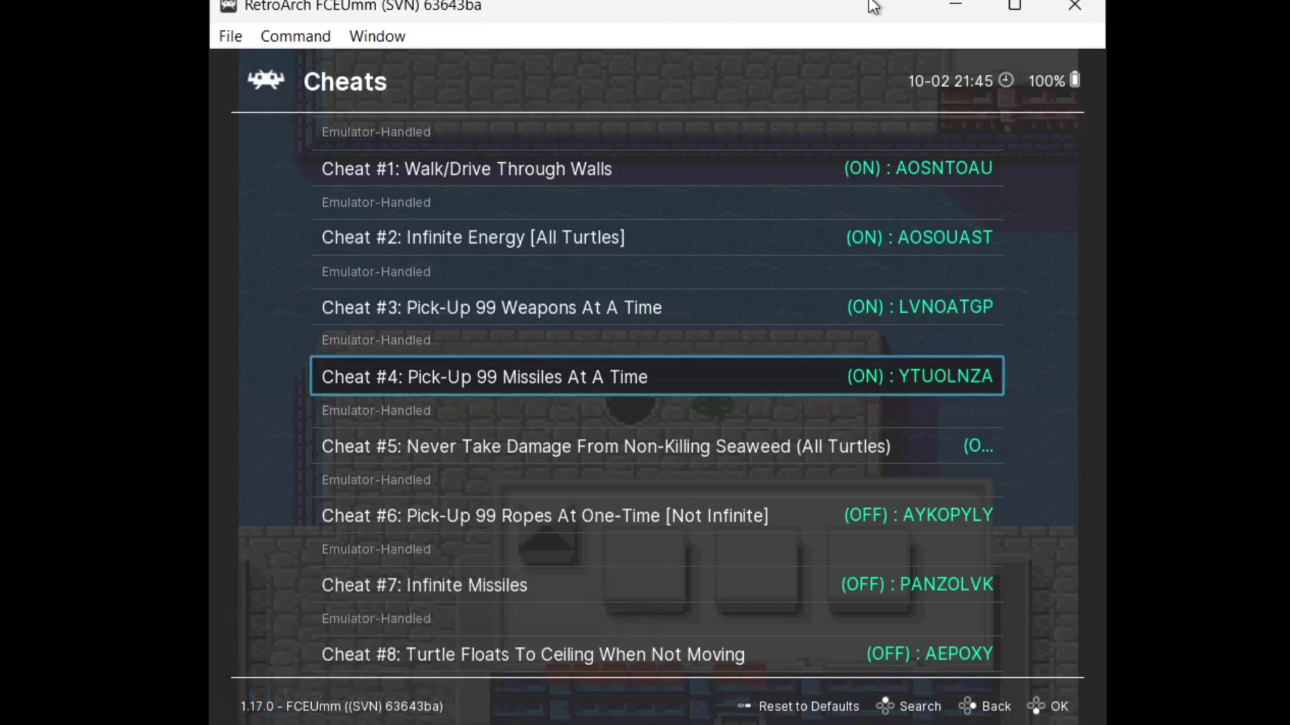
key("Down")
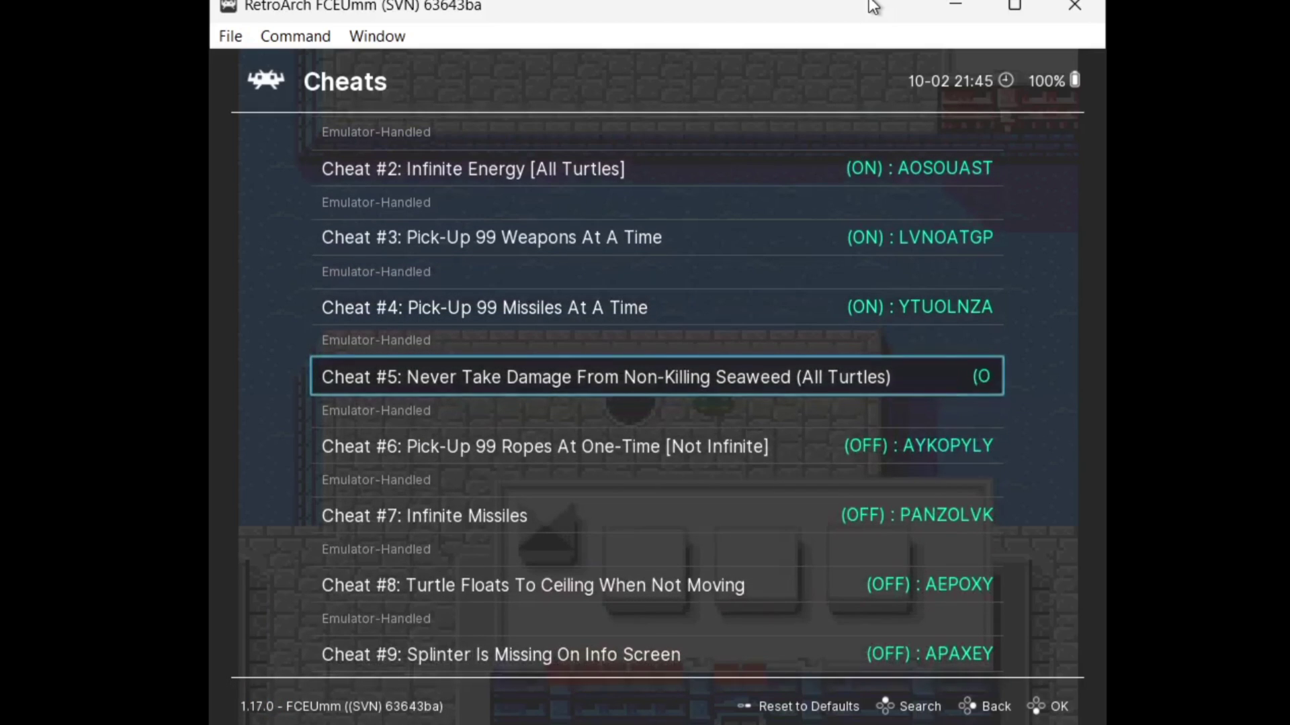
key("Return")
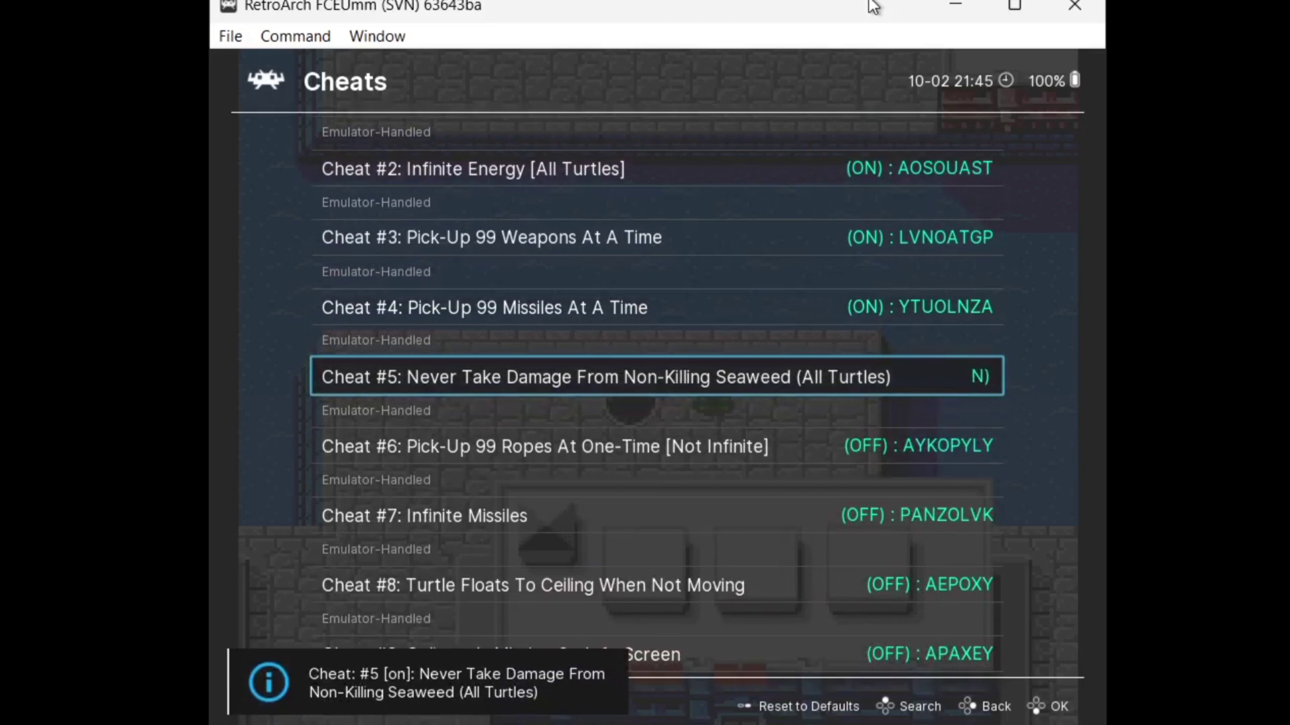
Turn on Cheat #8: Turtle Floats To Ceiling When Not Moving and Cheat #9: Splinter Is Missing On Info Screen.
key("Down")
key("Down")
key("Down")
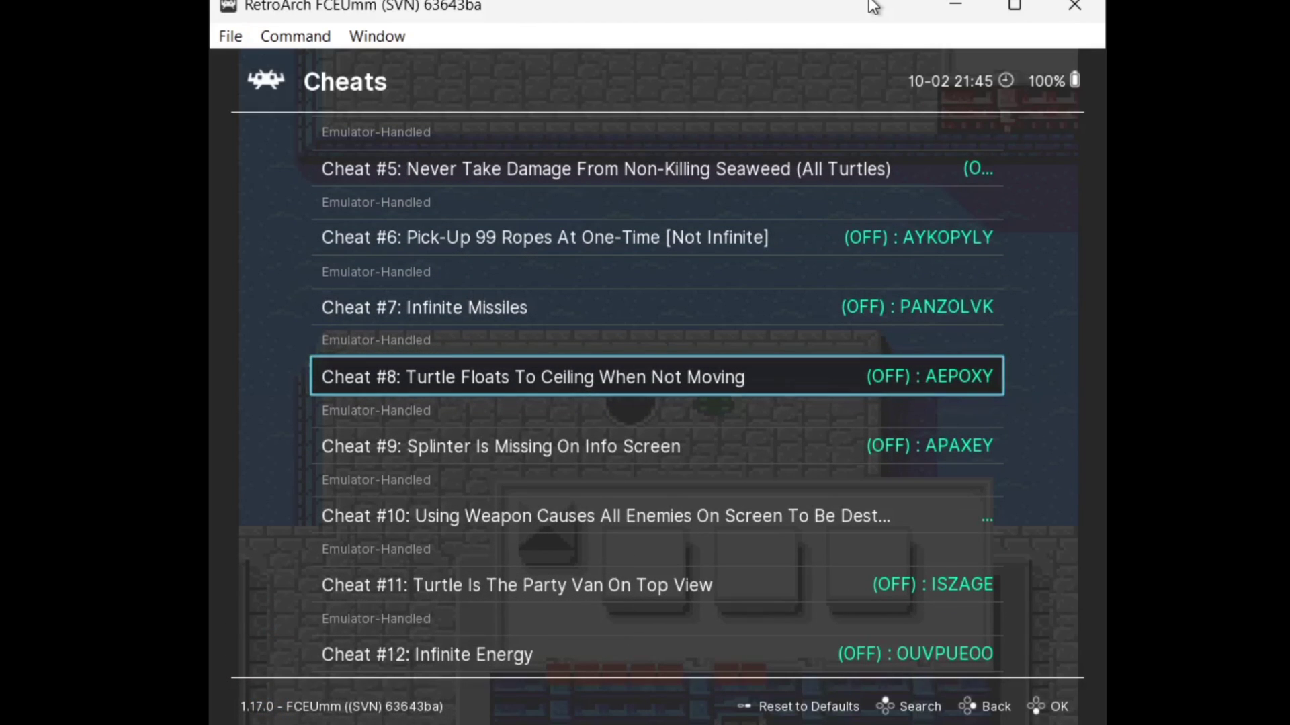
key("Return")
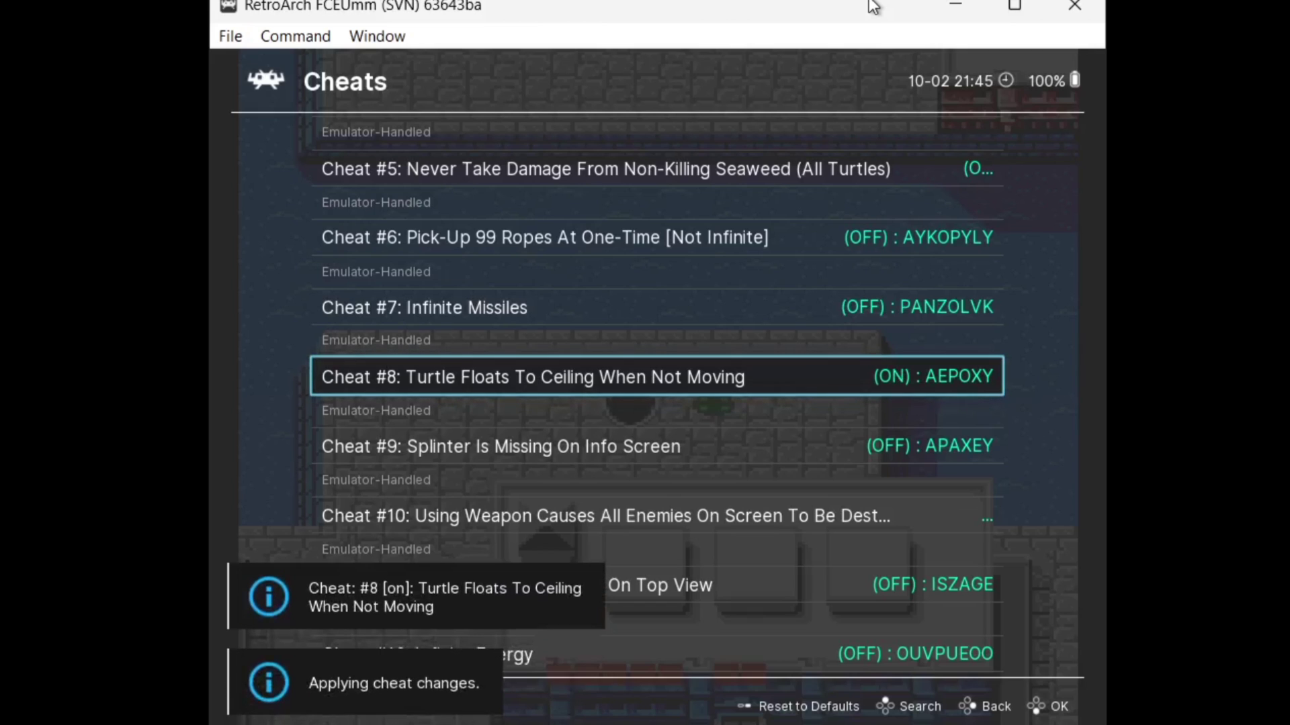
key("Down")
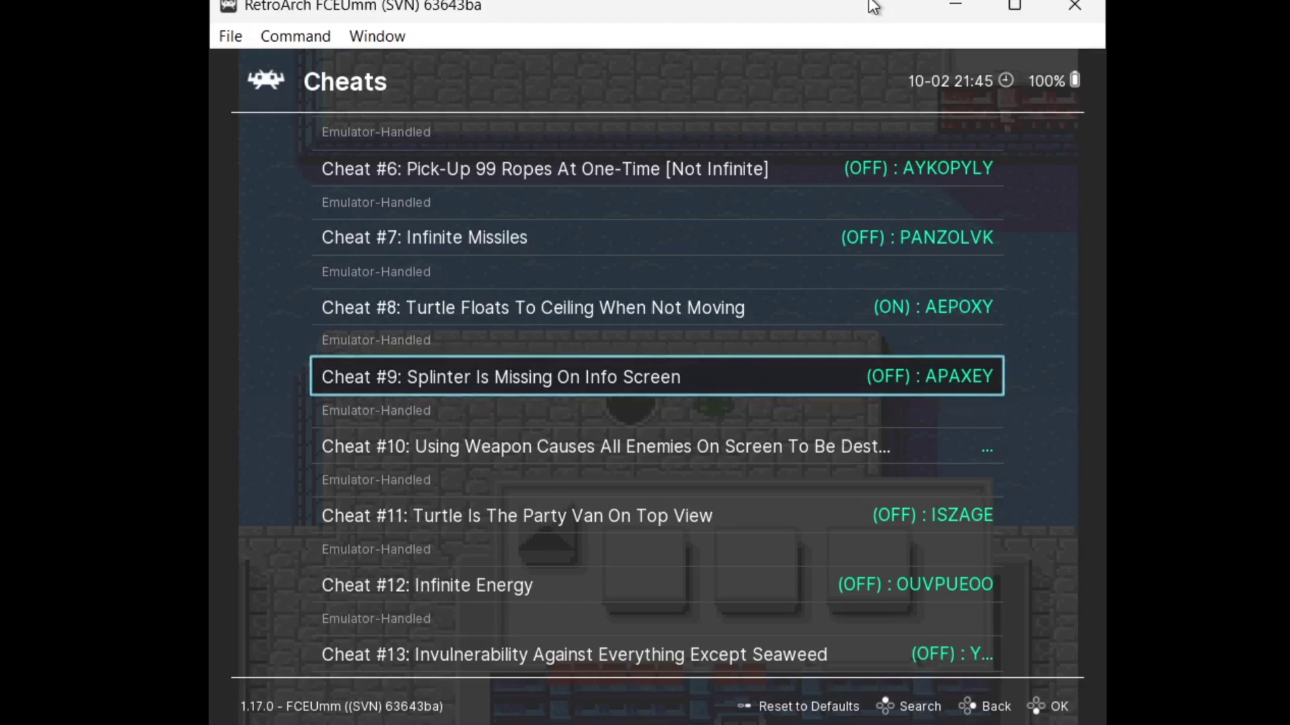
key("Right")
Turn on Cheat #12: Infinite Energy and Cheat #16: Moonwalking.
key("Down")
key("Down")
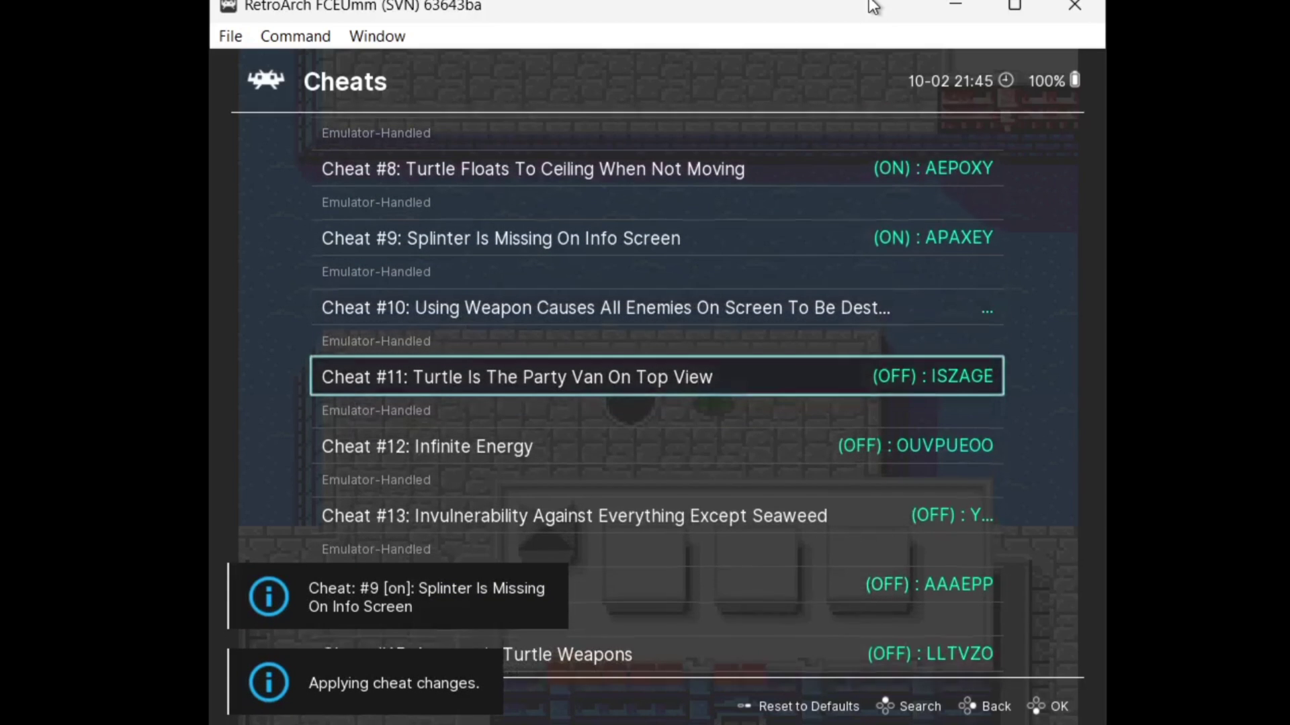
key("Down")
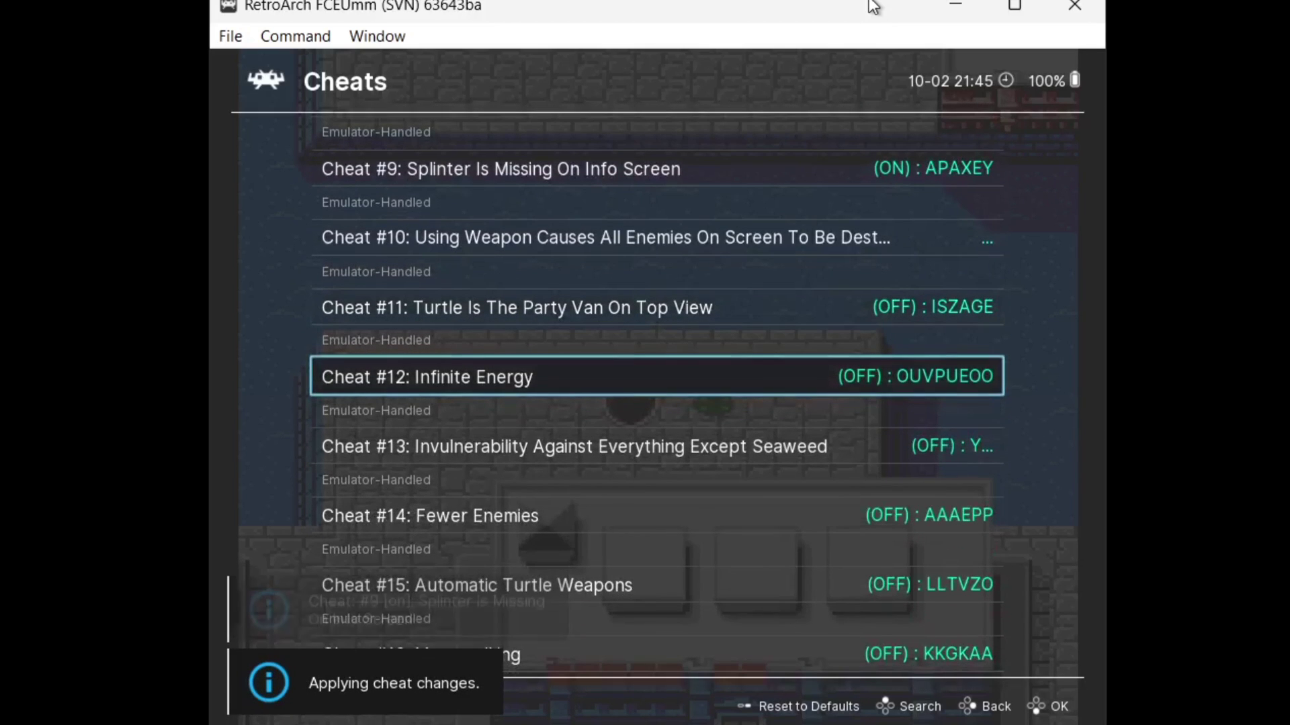
key("Right")
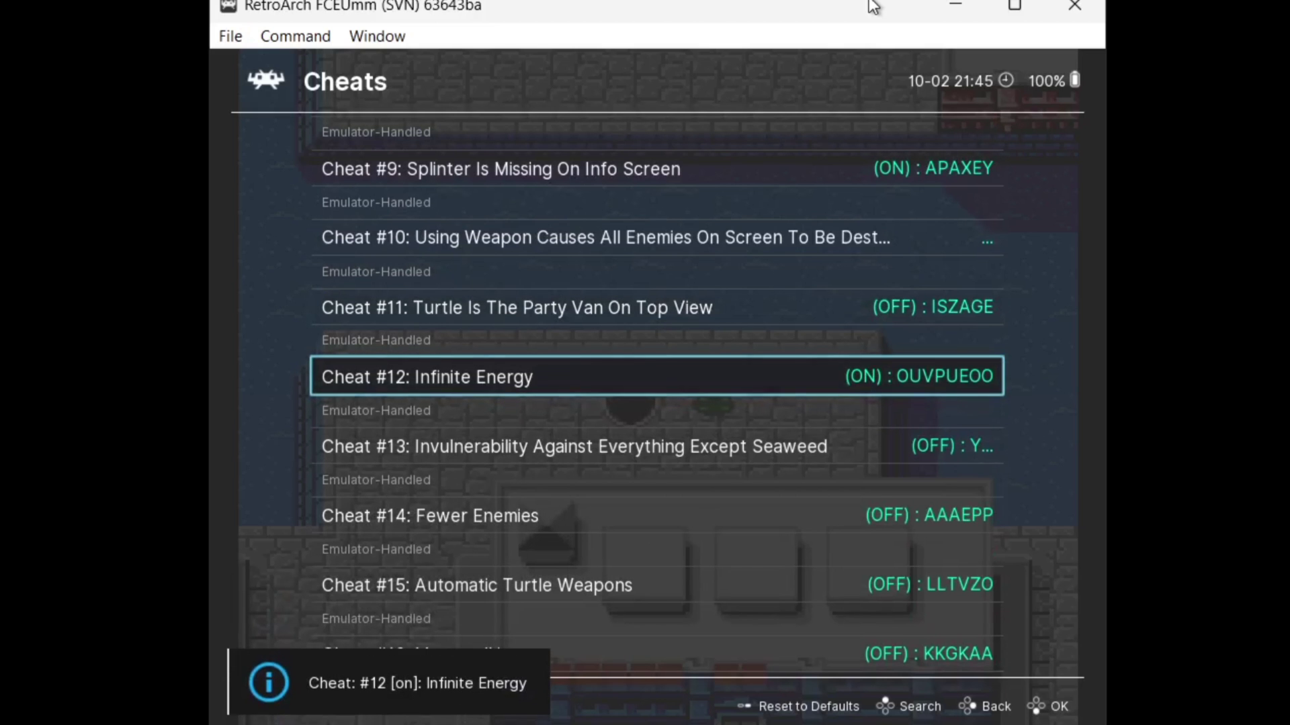
key("Down")
key("Down")
key("Down")
key("Down")
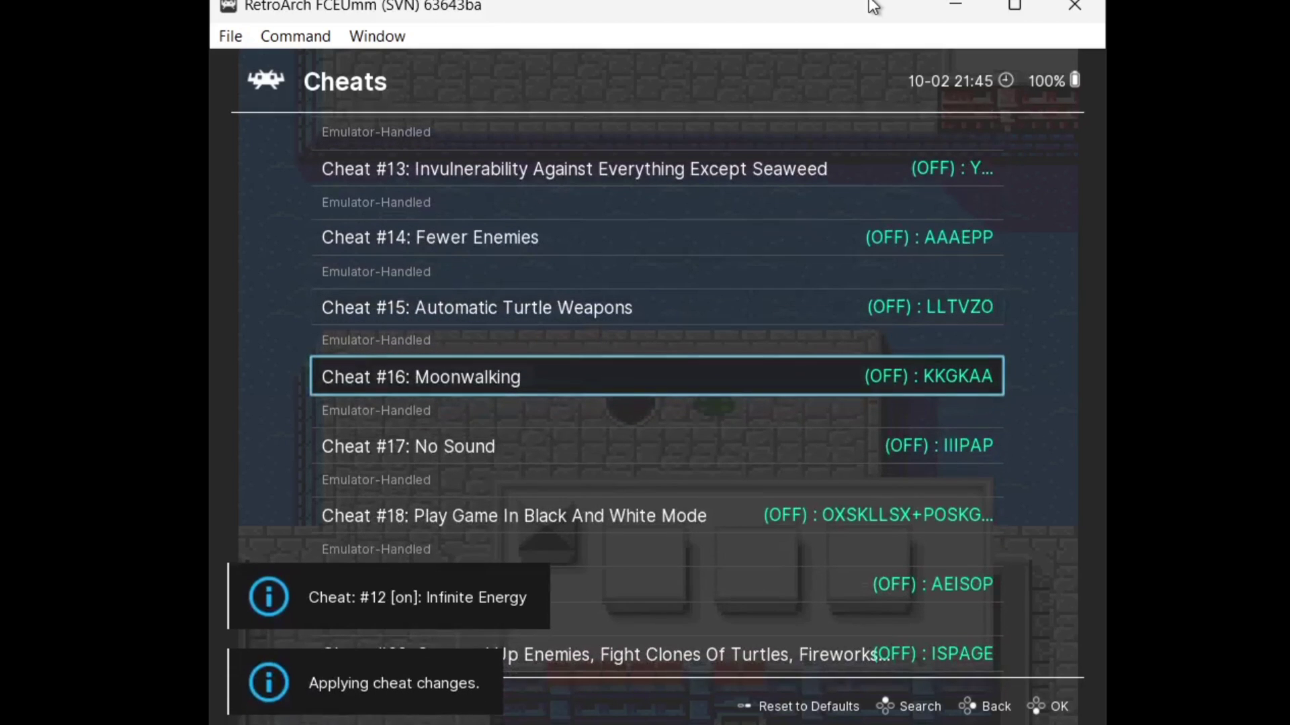
key("Right")
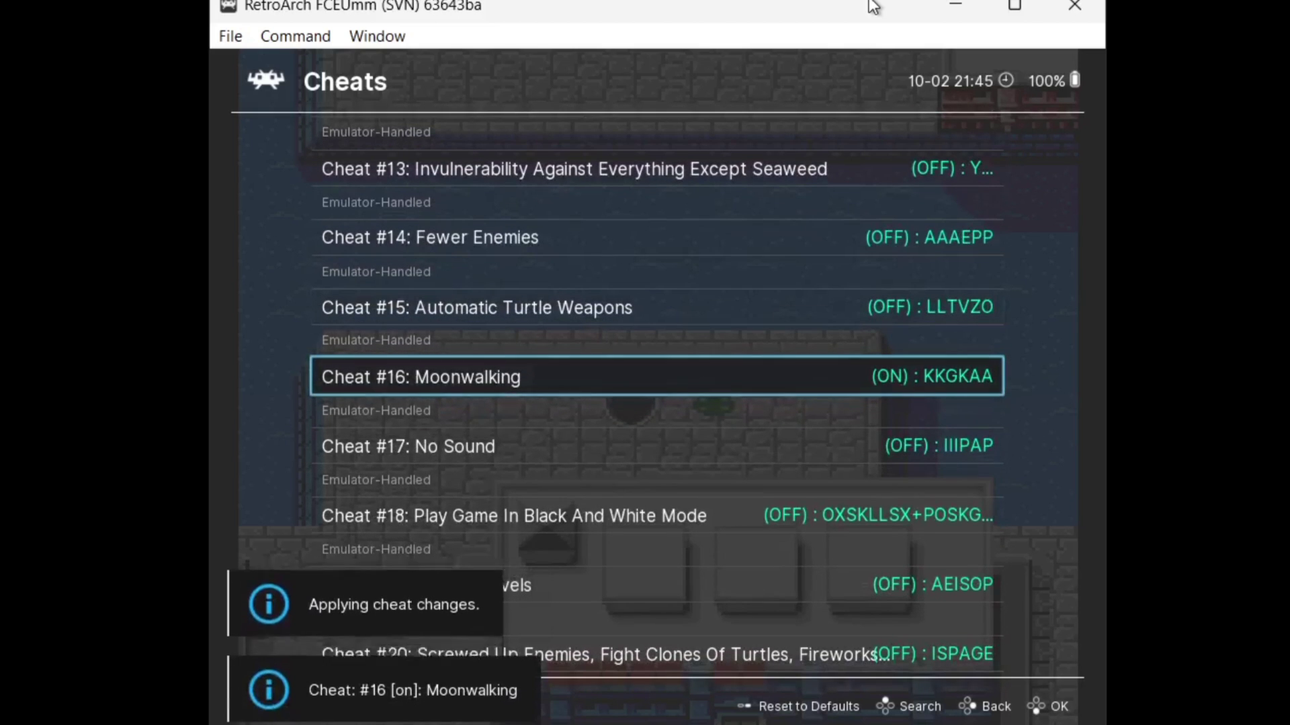
Turn on Cheat #21: Enemies Are Frozen, But Still Move.
key("Down")
key("Down")
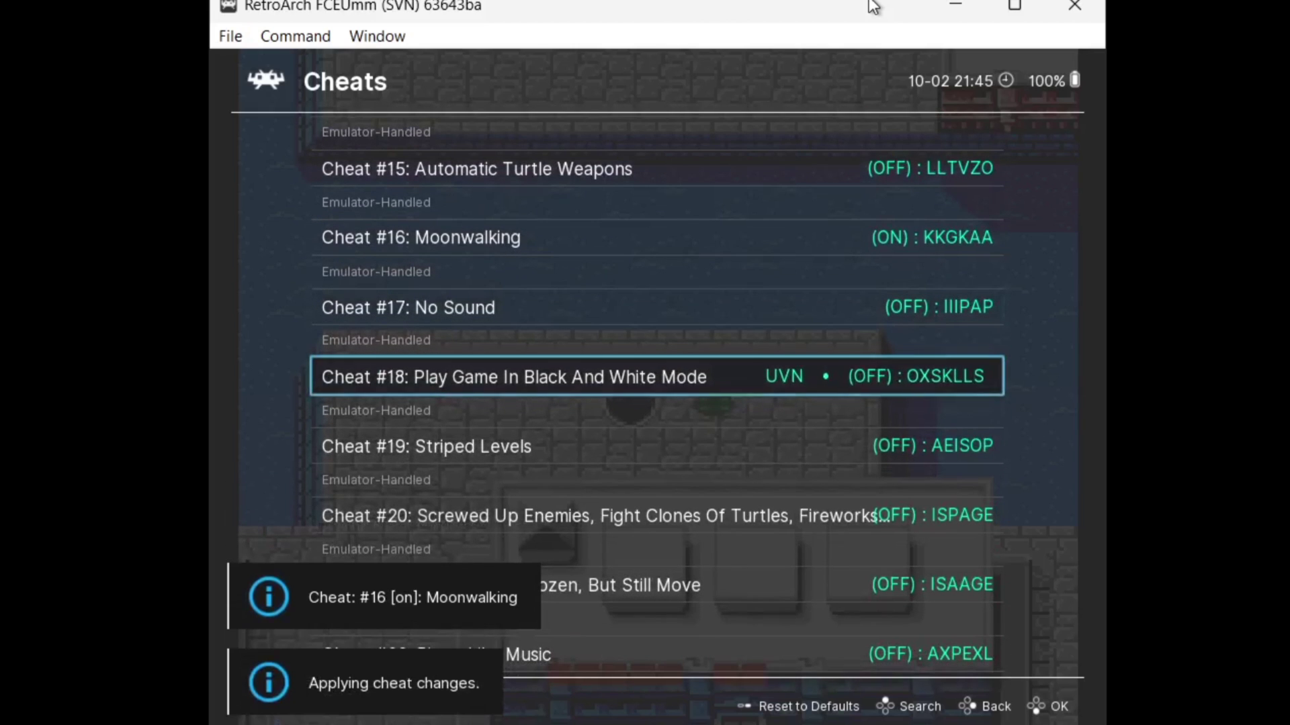
key("Down")
key("Down")
key("Down")
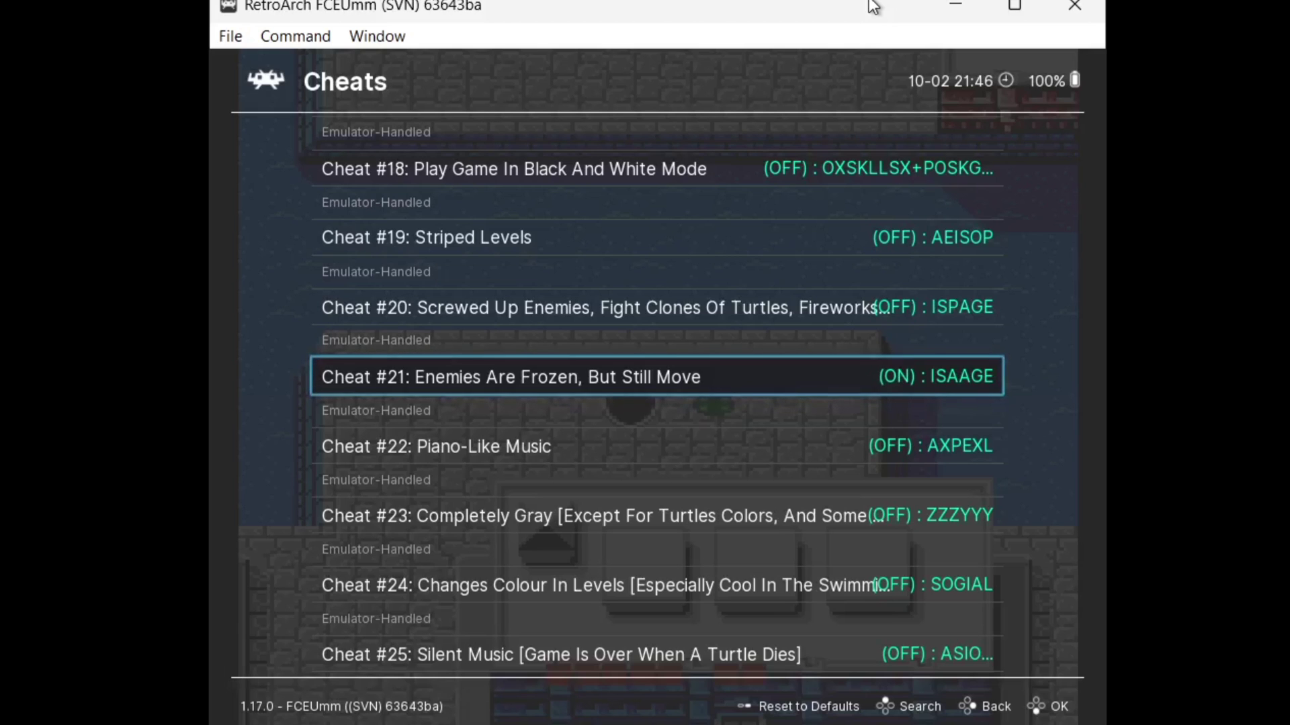
Leave and reopen the game's Cheats settings, and apply the cheat changes.
key("BackSpace")
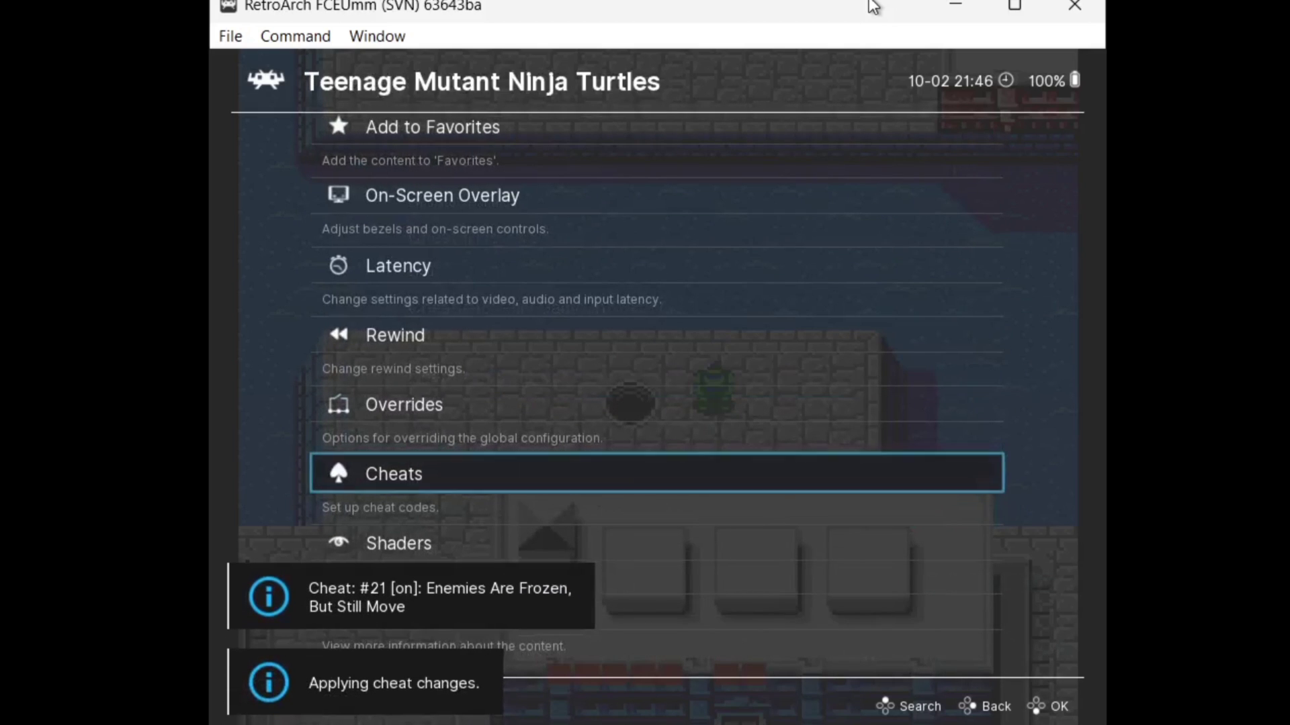
key("Return")
key("Down")
key("Down")
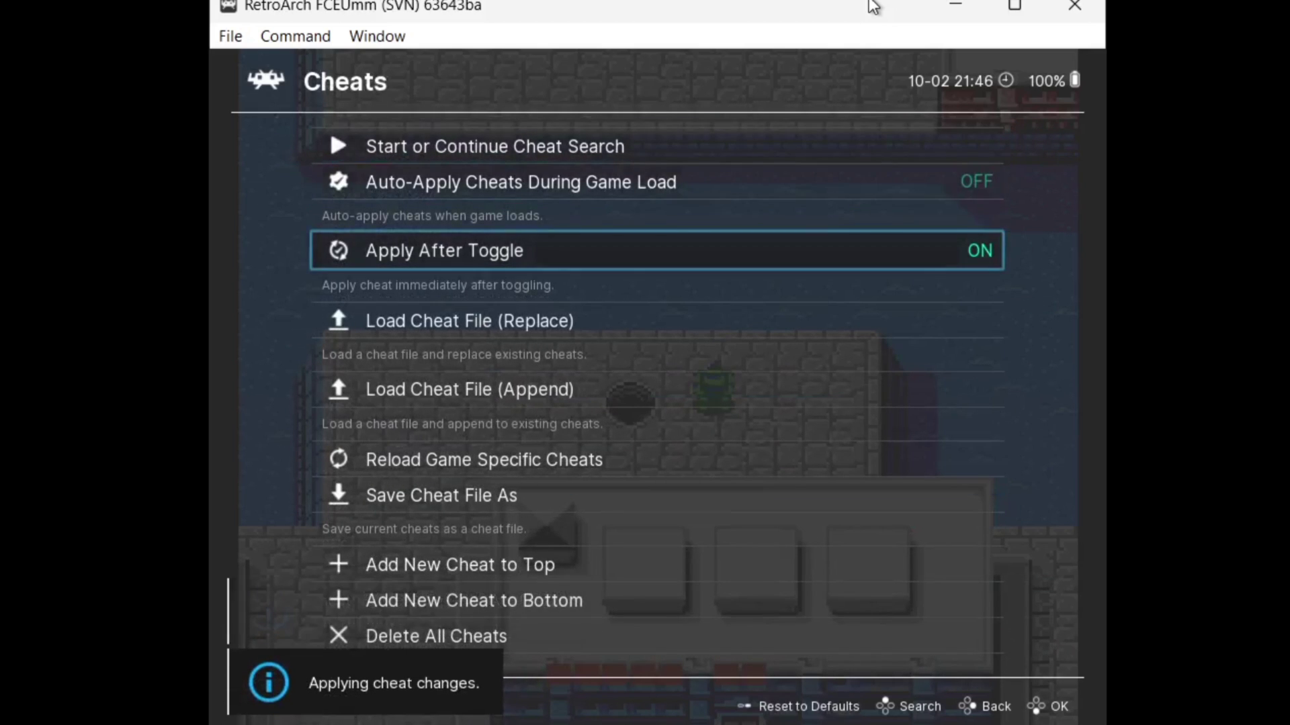
key("Down")
key("Down")
key("Down")
key("Down")
key("Down")
key("Down")
key("Down")
key("Down")
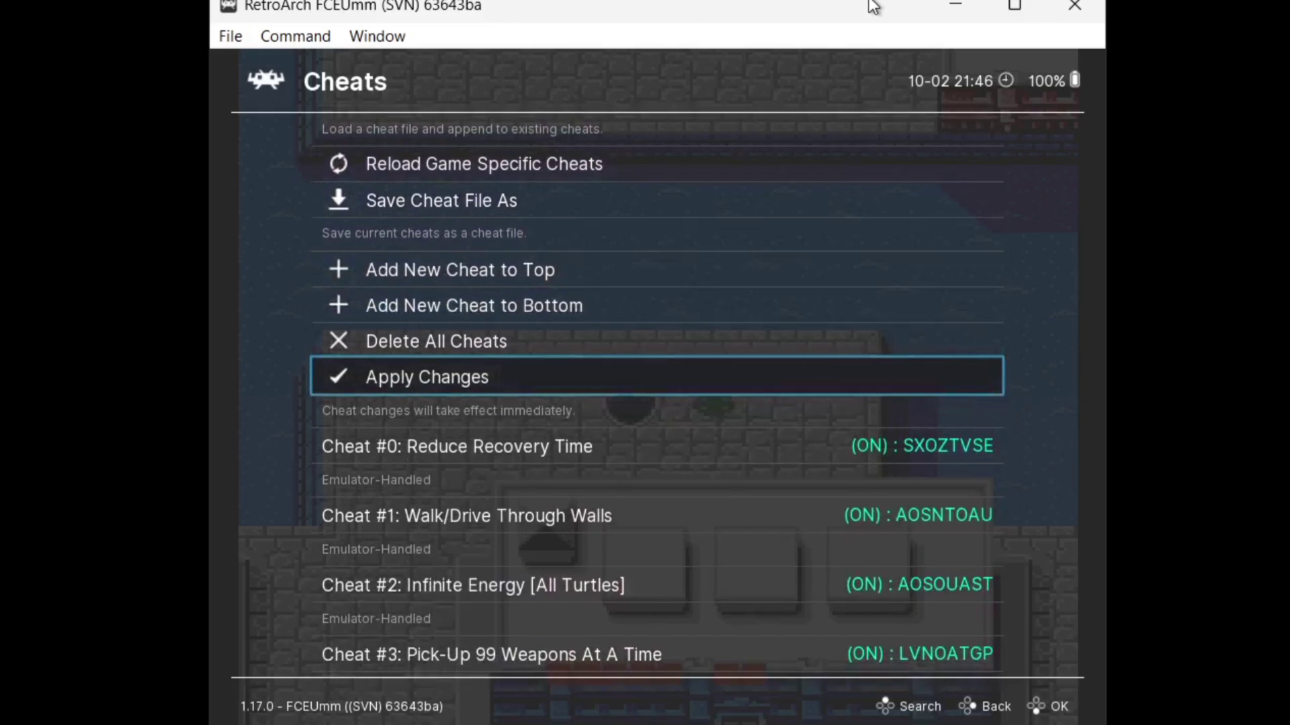
key("Return")
Leave the game's Cheats settings and return to the nes playlist.
key("Up")
key("Up")
key("Up")
key("Up")
key("Up")
key("Up")
key("Up")
key("Up")
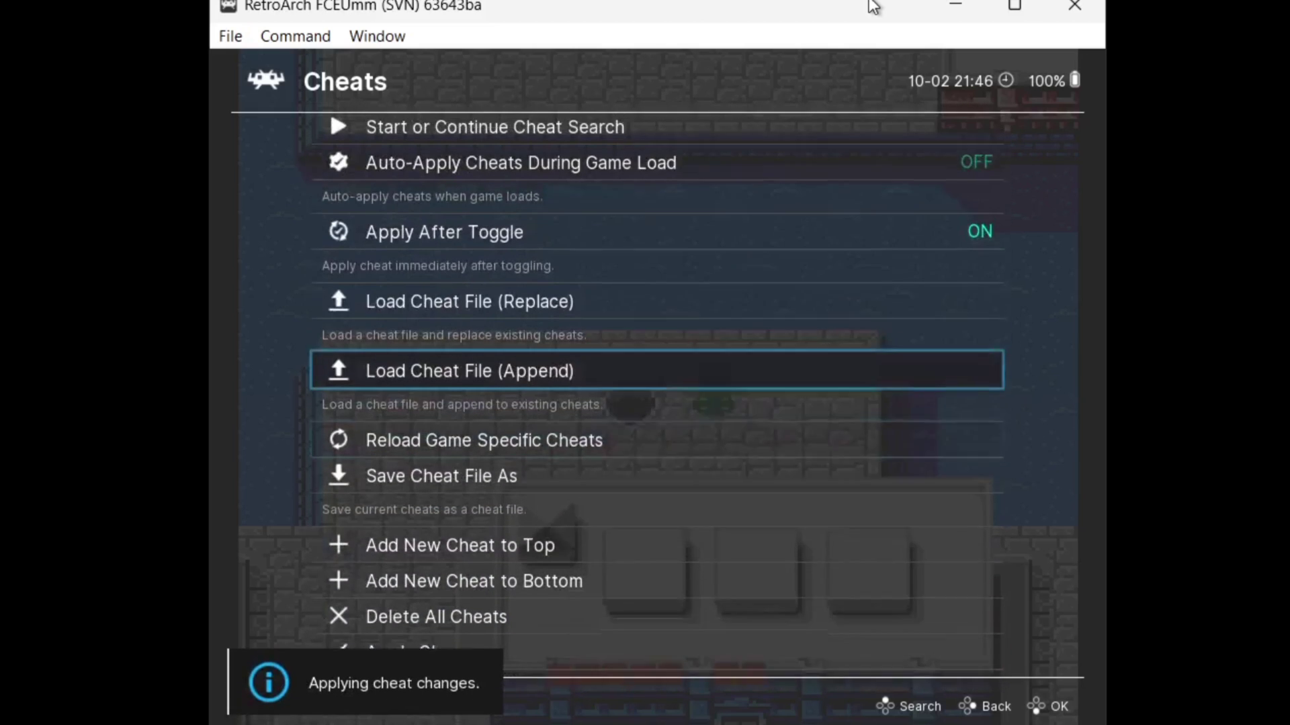
key("BackSpace")
key("BackSpace")
key("Up")
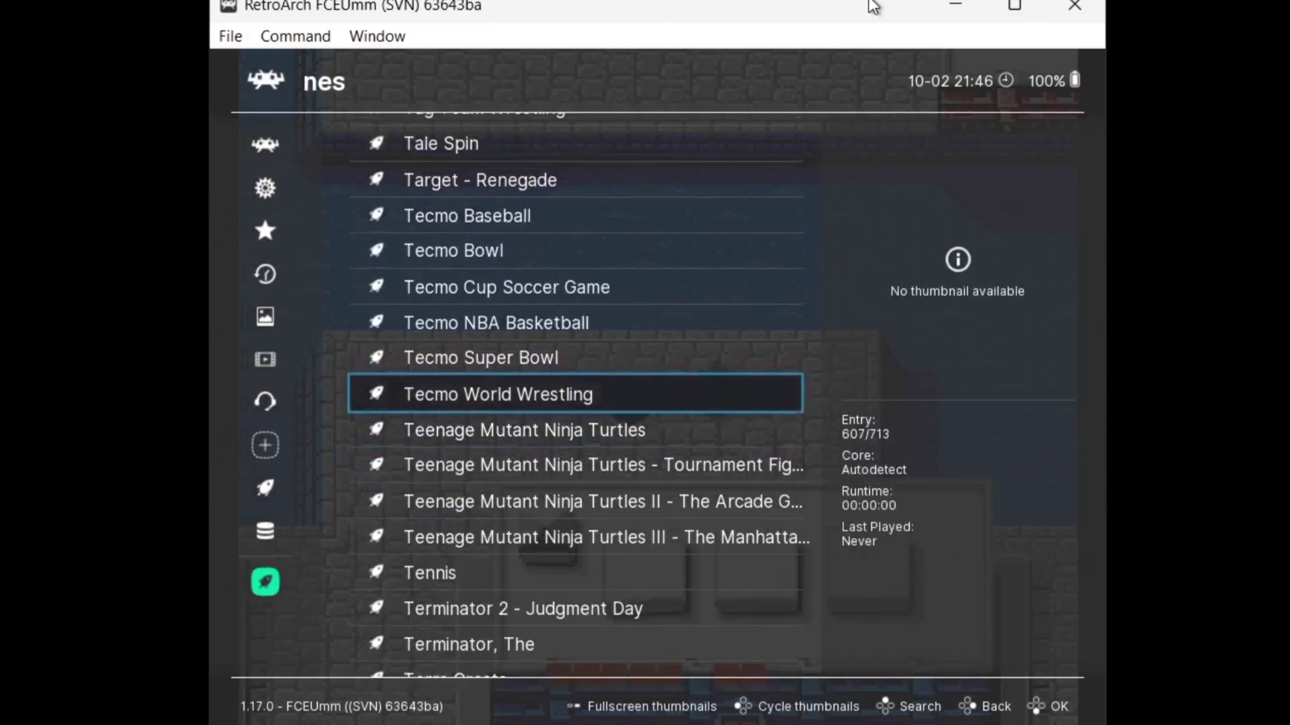
Go back to the Main Menu and resume the running game through the Quick Menu.
key("BackSpace")
key("BackSpace")
key("Right")
key("Up")
key("Up")
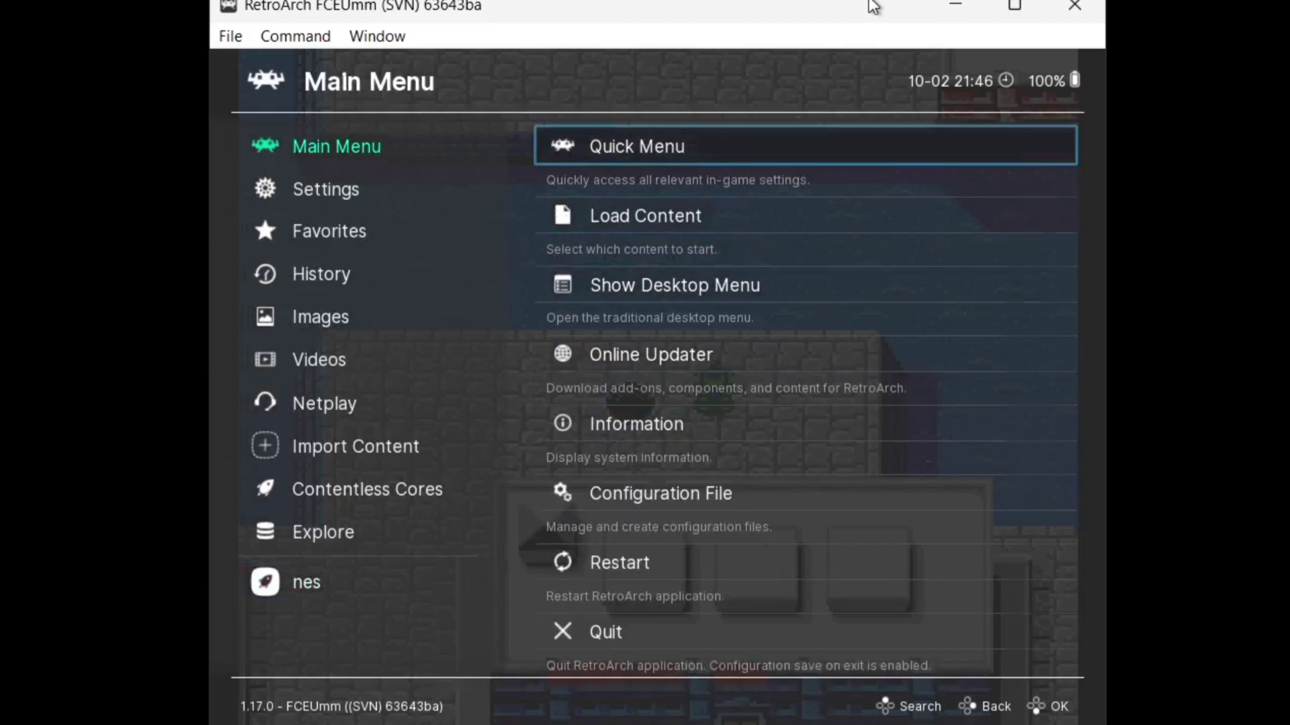
key("Return")
key("Return")
Test the applied cheats by moving the turtle through the sewer, jumping down to the lower floor and attacking the enemies.
key("Left")
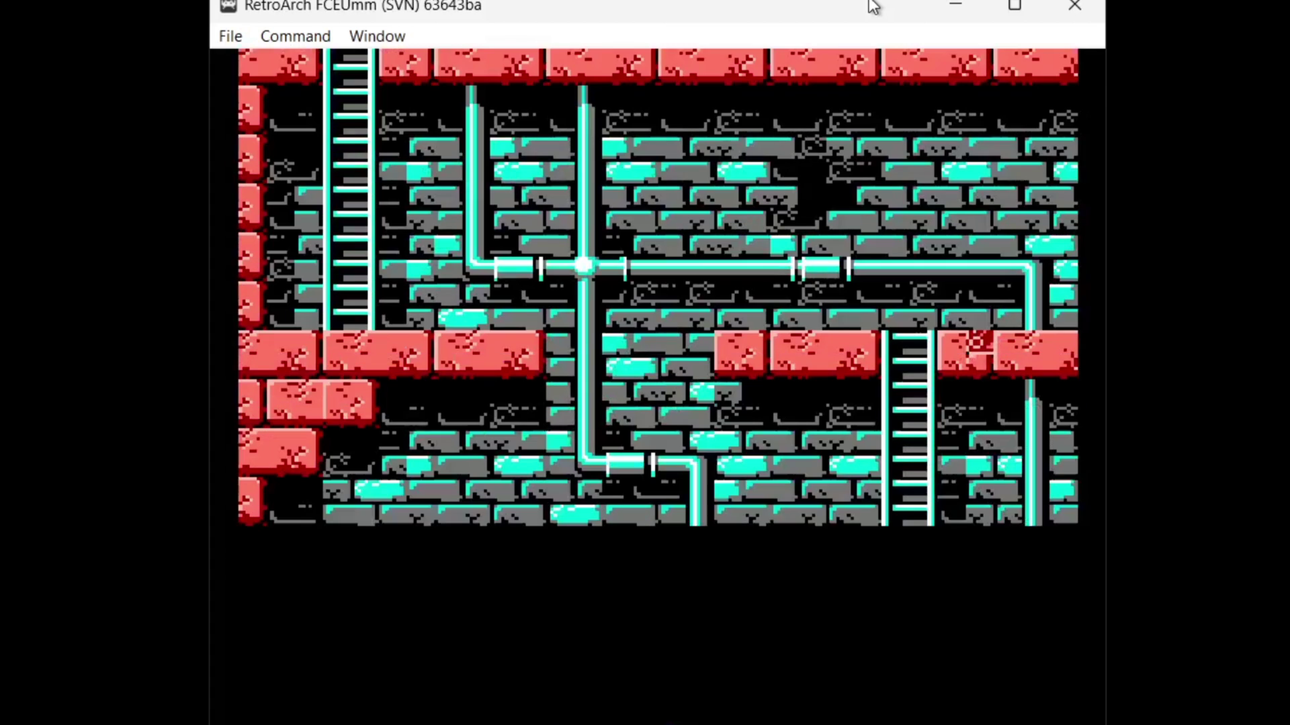
key("Right")
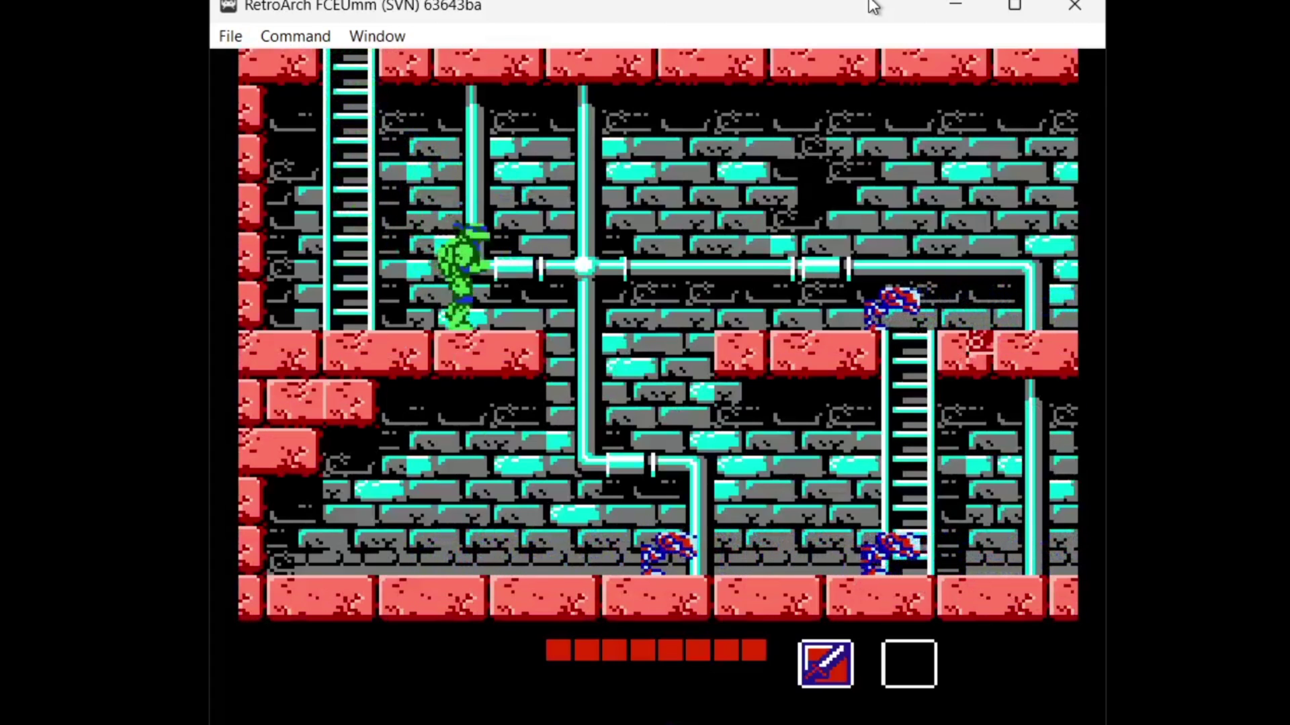
key("x")
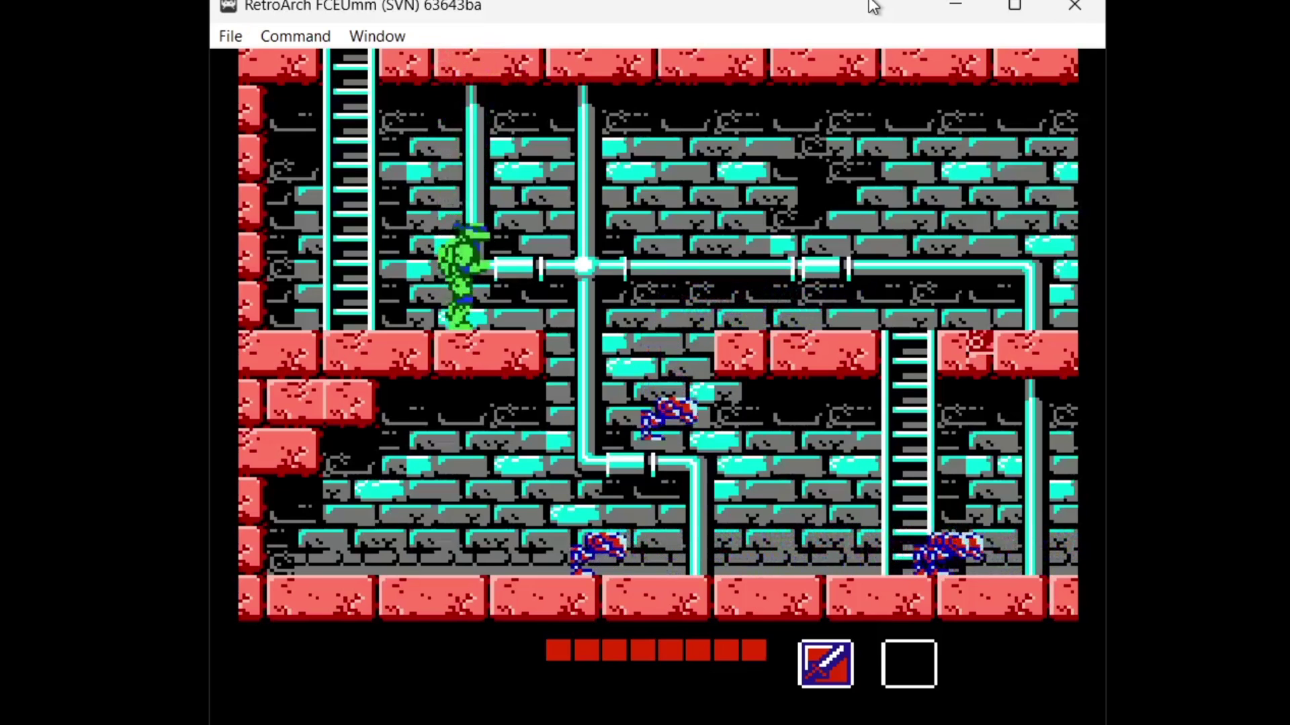
key("Right")
key("x")
key("Right")
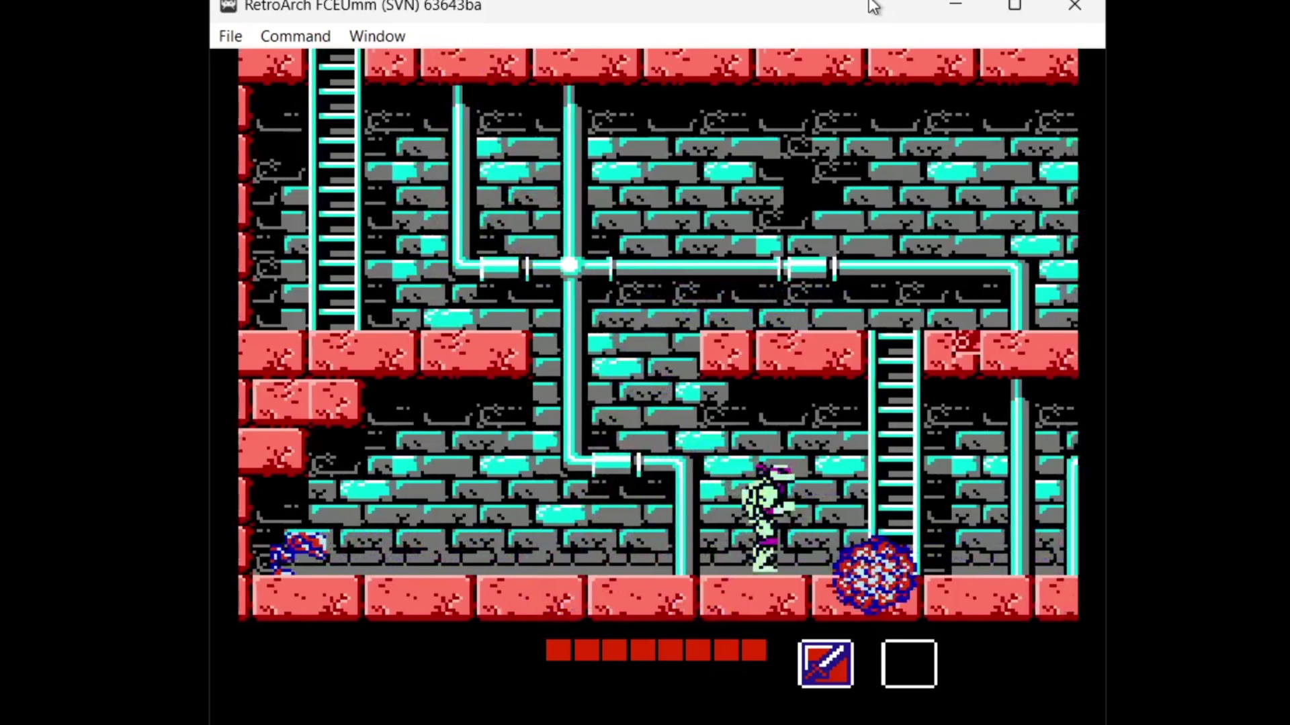
key("z")
key("Right")
Open the Area 1 information screen and switch the active turtle to Don.
key("Return")
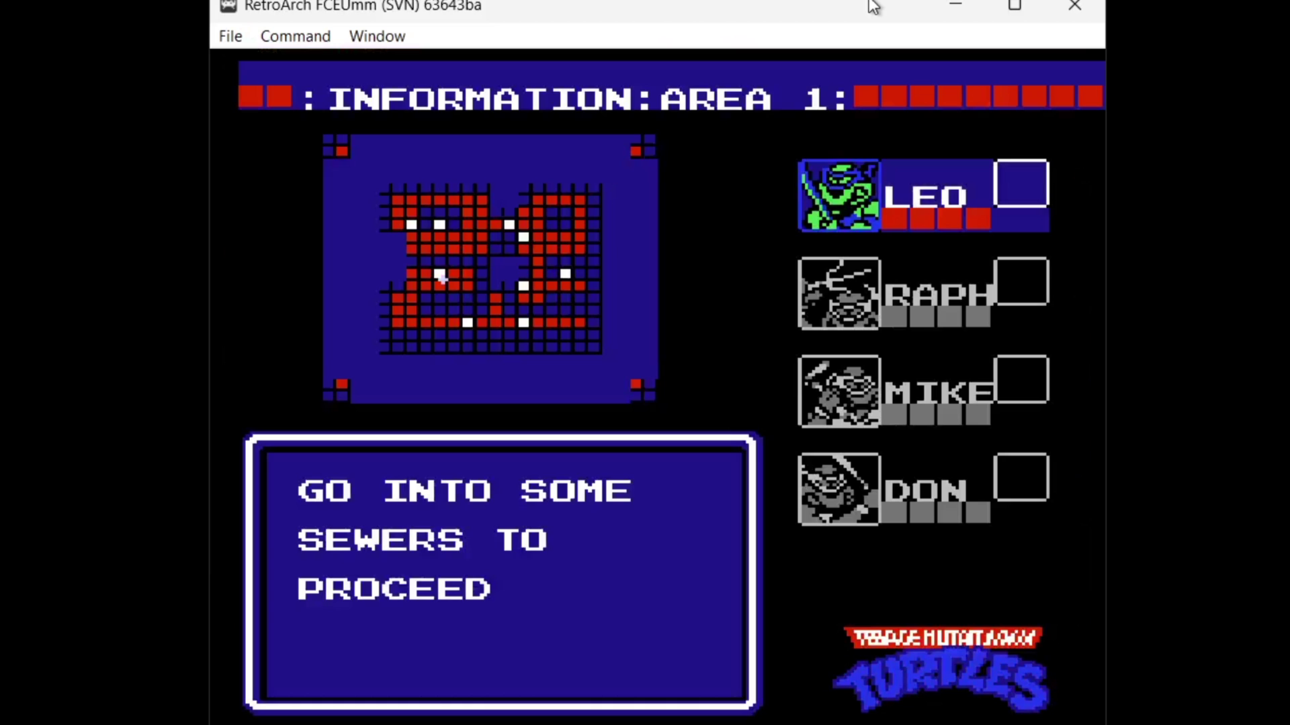
key("Down")
key("Down")
key("Return")
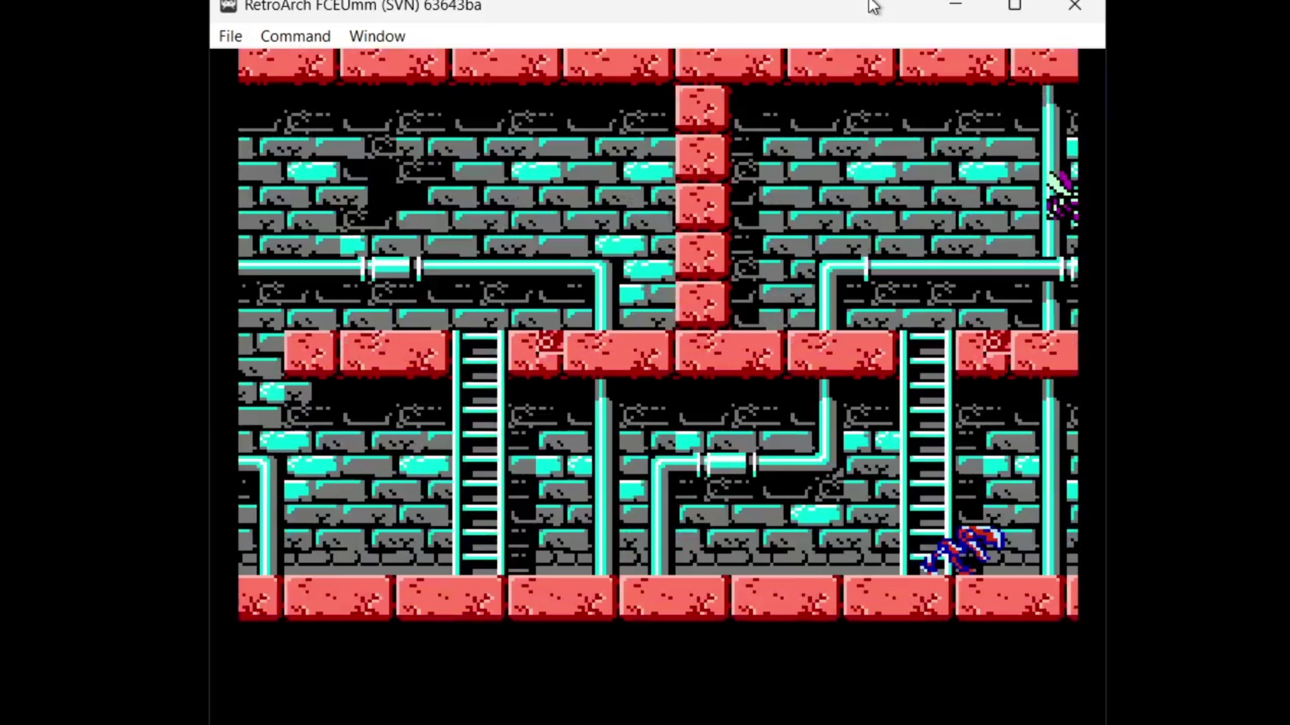
Attack onward through the sewer with Don, and switch the active turtle to Leo on the information screen.
key("Right")
key("z")
key("Right")
key("Return")
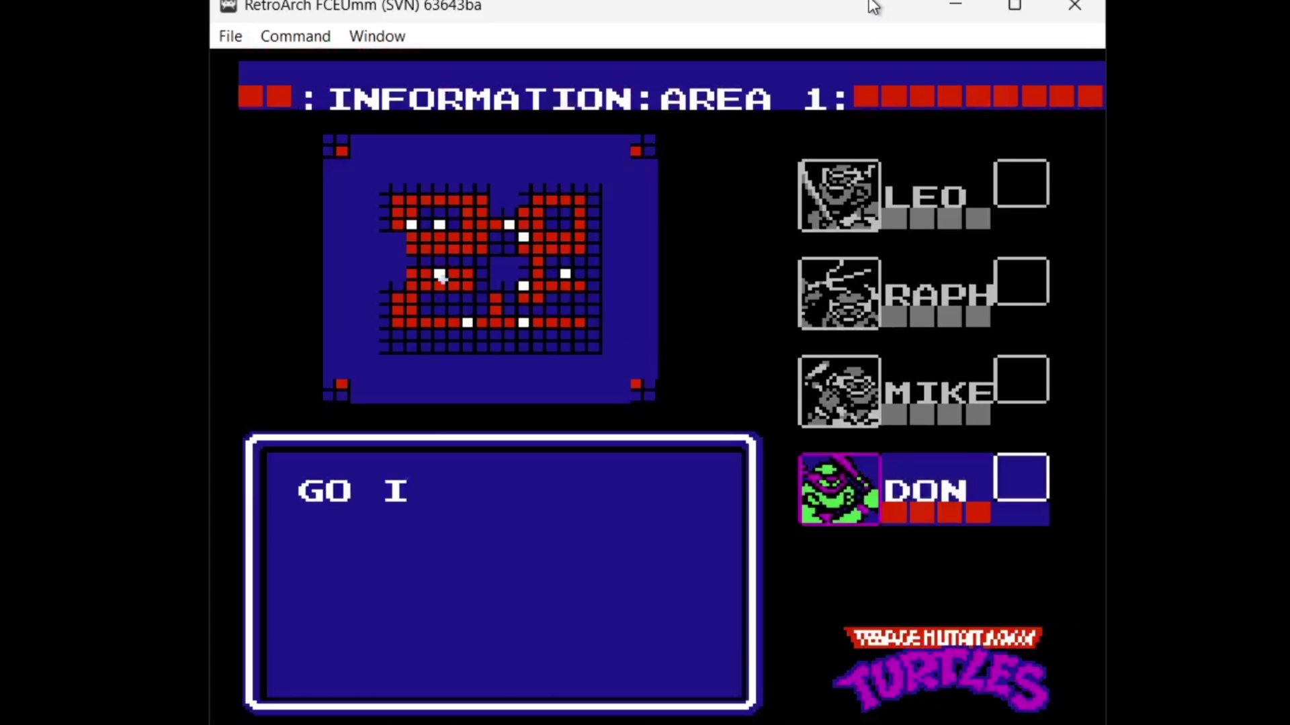
key("Down")
key("Return")
Advance Leo through the sewer, jumping over the brick wall and fighting enemies, and open the Quick Menu.
key("Right")
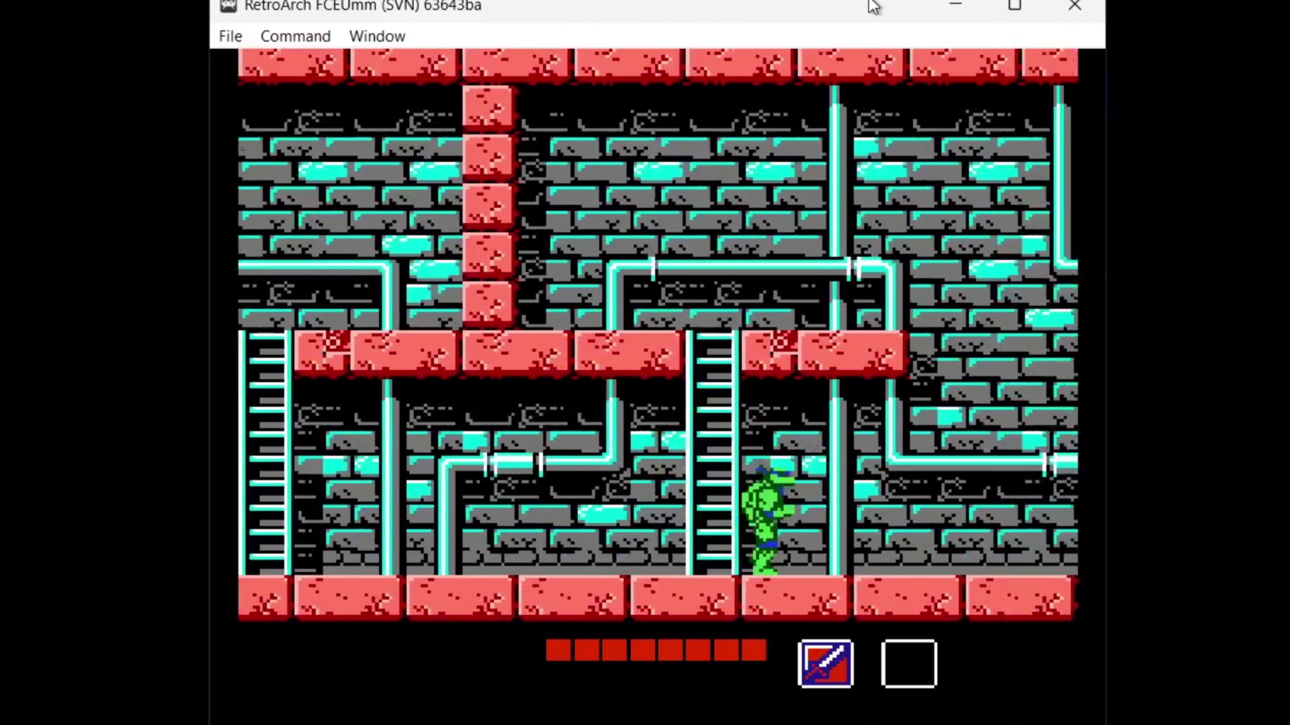
key("Right")
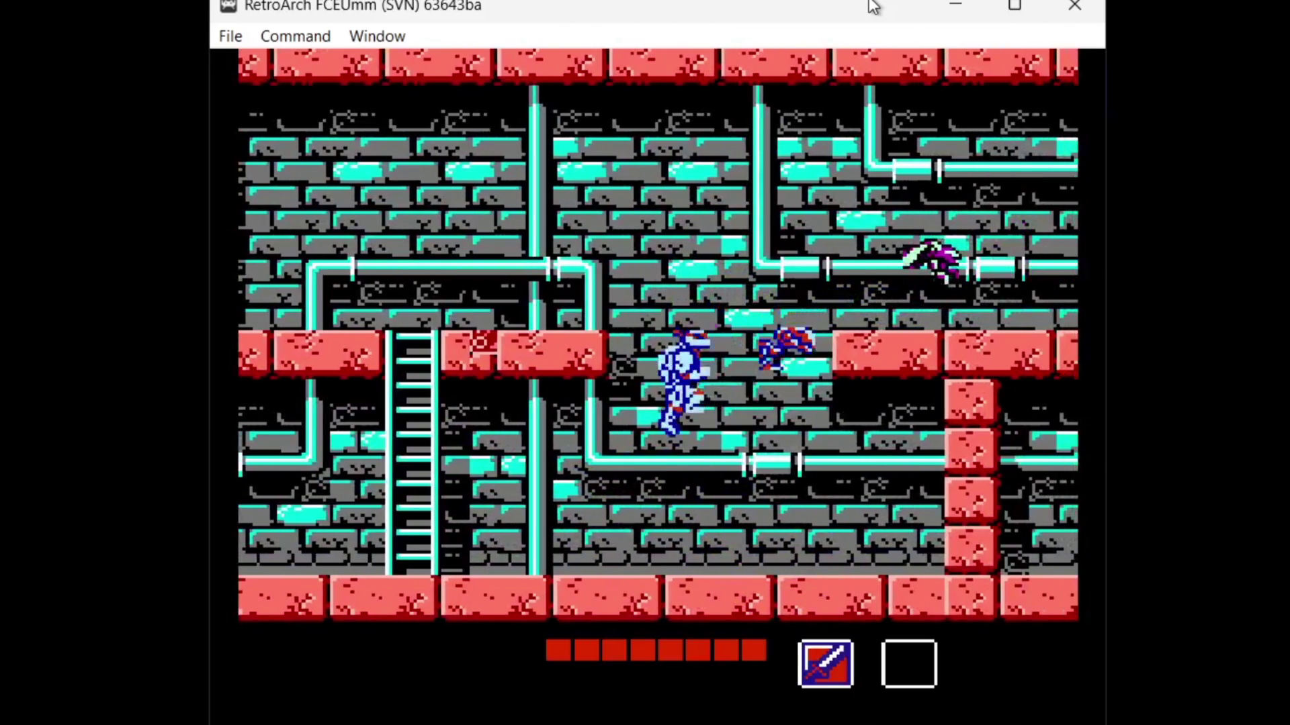
key("x")
key("Right")
key("x")
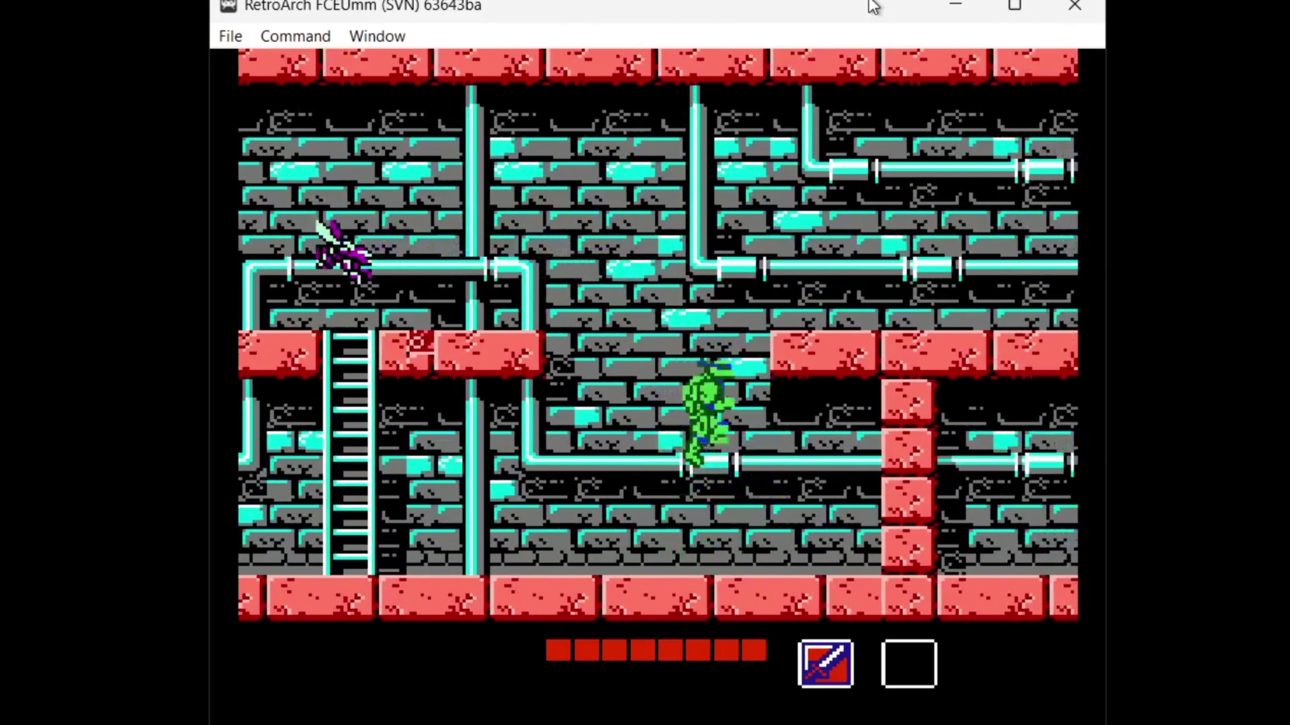
key("Right")
key("Right")
key("x")
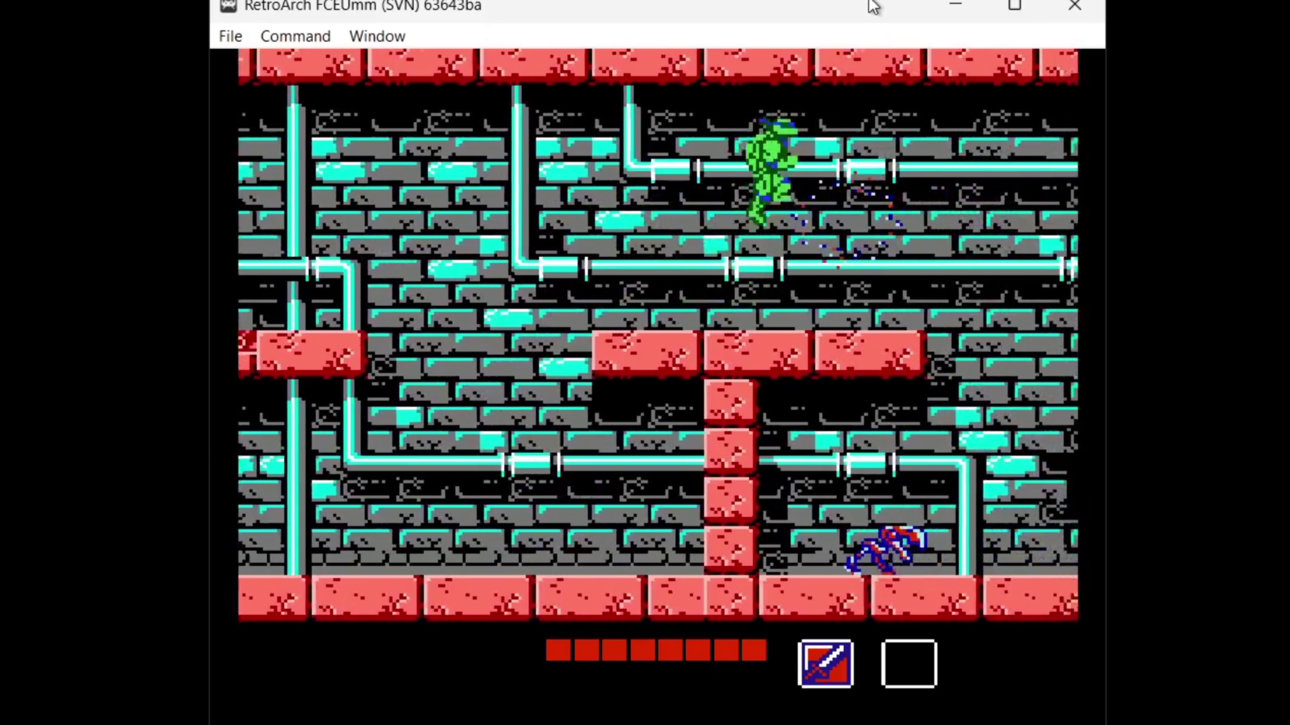
key("Right")
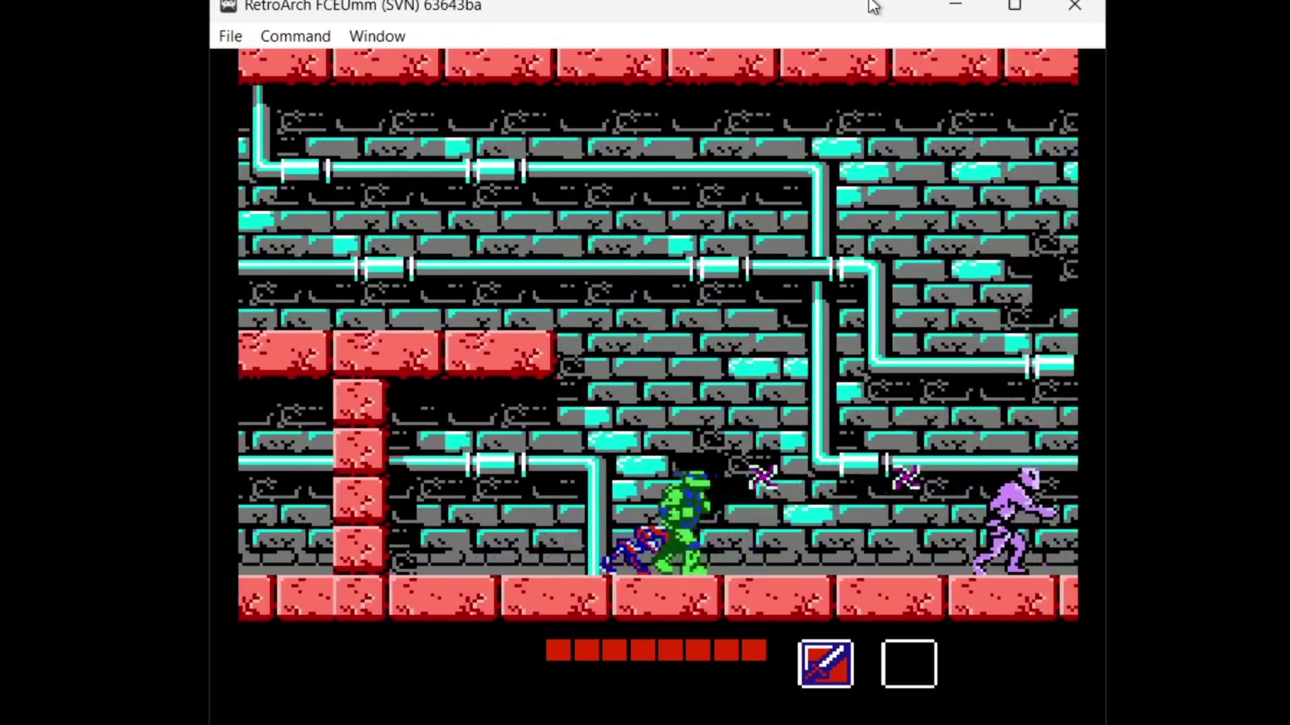
key("z")
key("x")
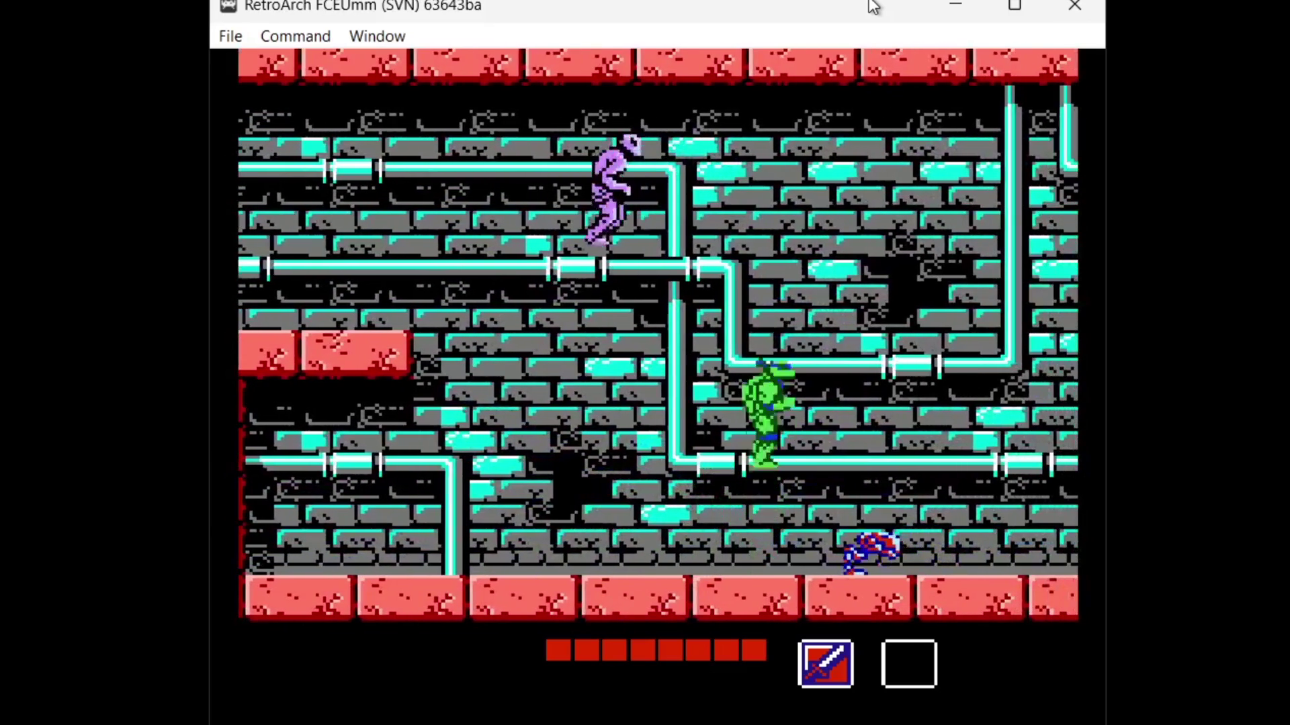
key("F1")
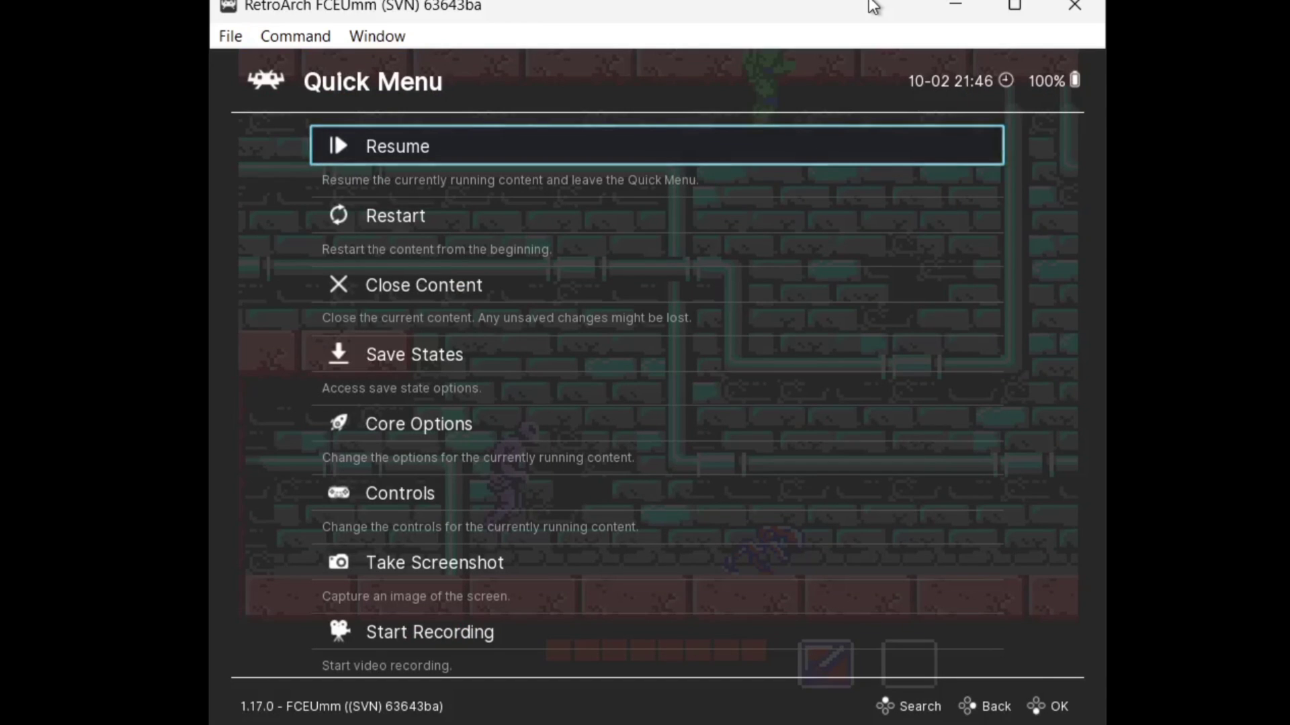